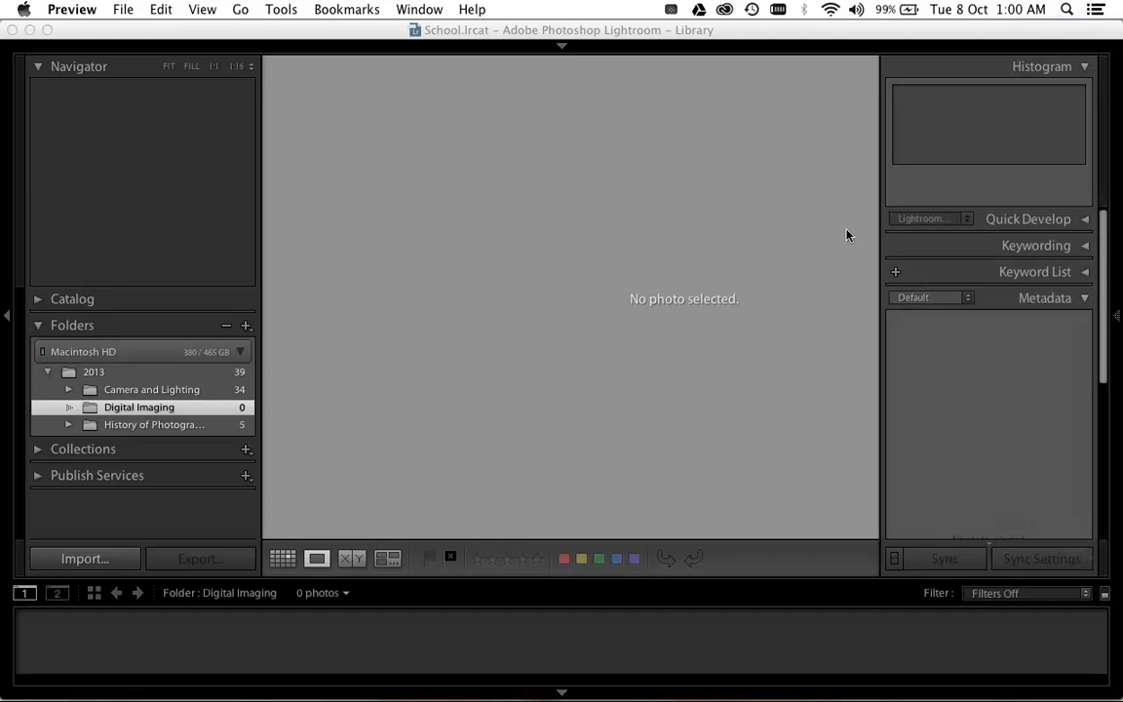
left_click(570, 53)
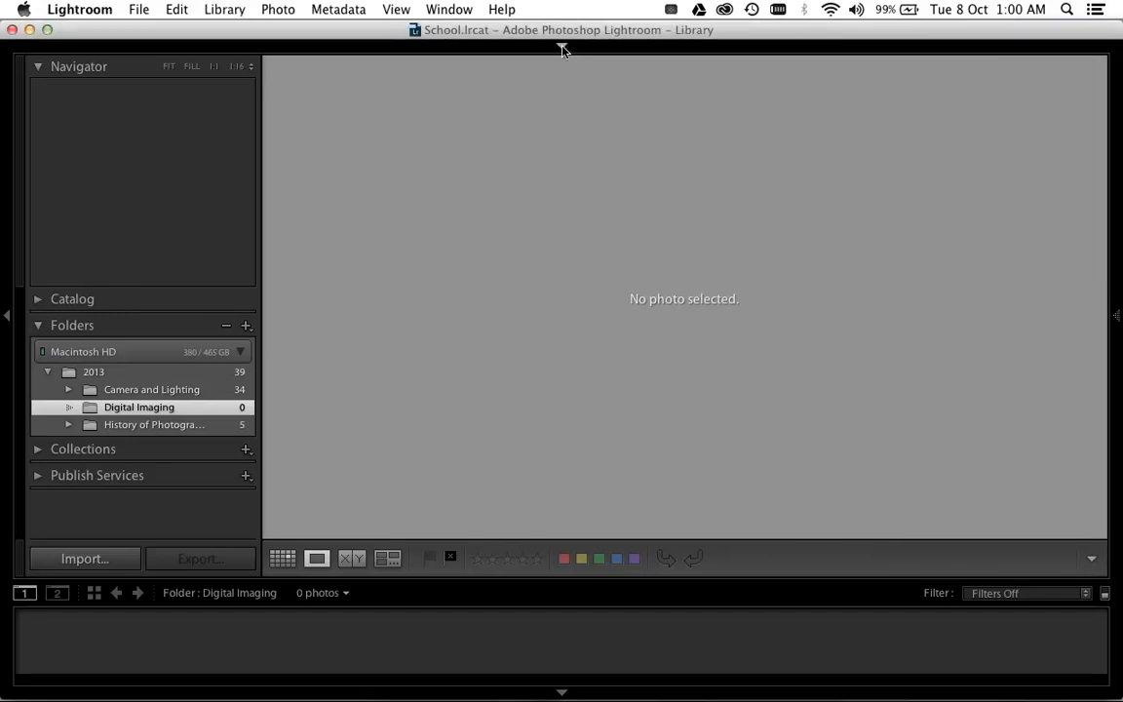
left_click(562, 46)
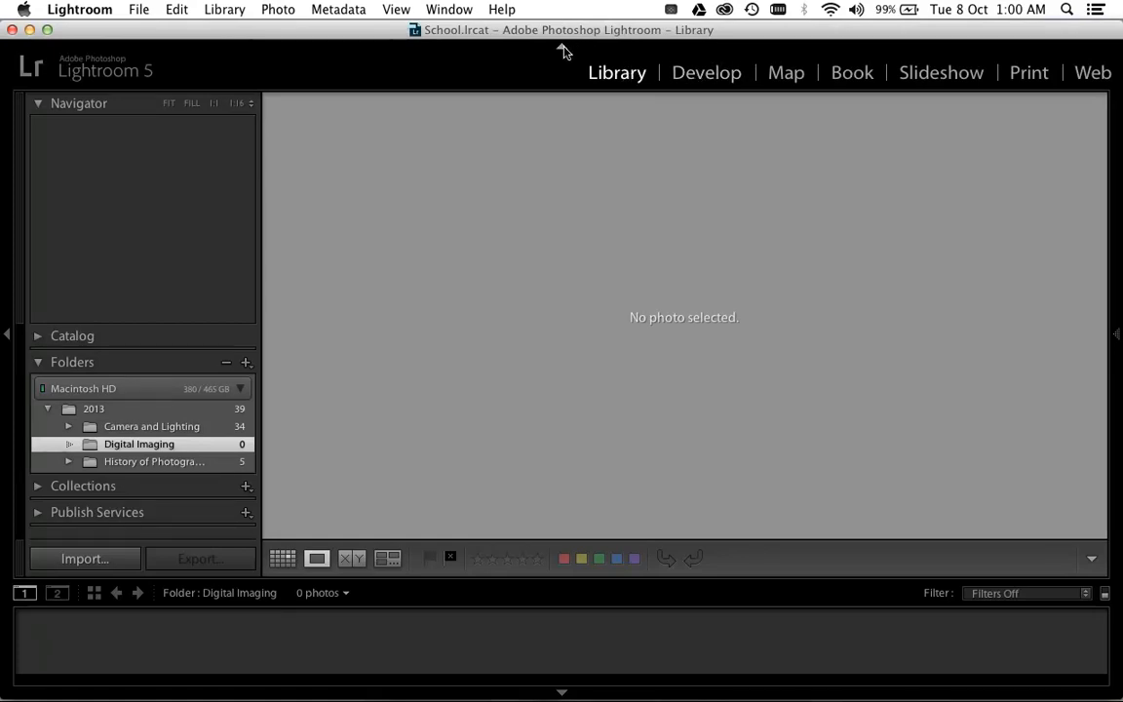
left_click(563, 46)
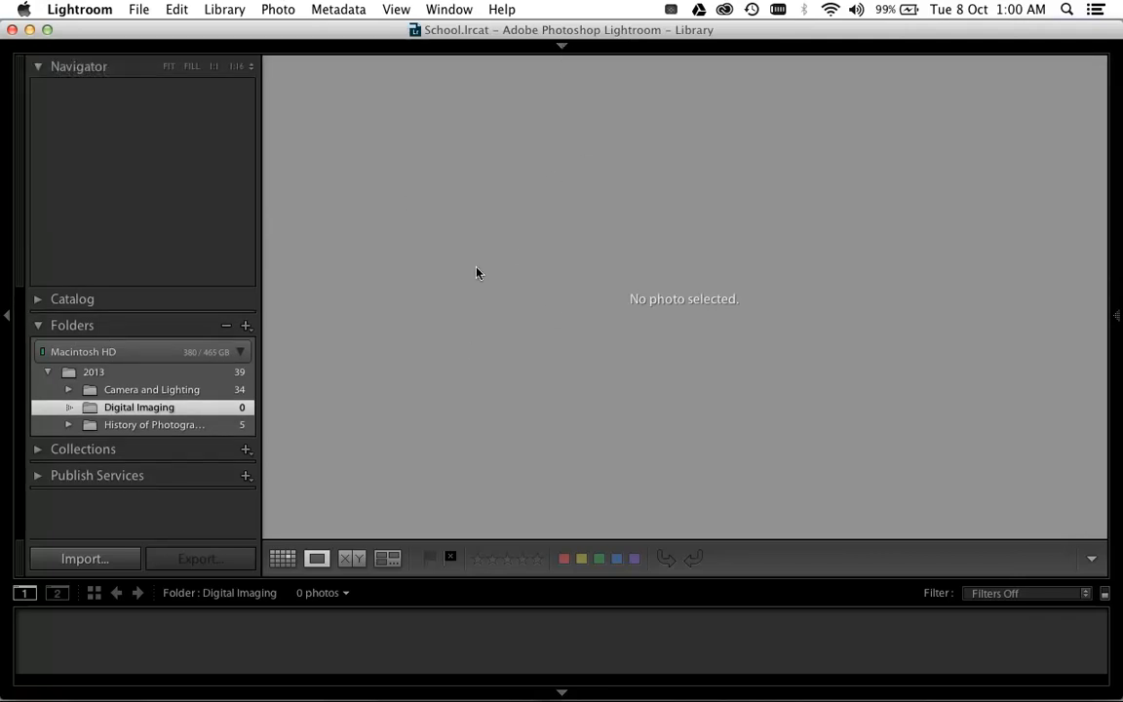
- Start an import from the Canon EOS DIGITAL REBEL XTi, using Copy as DNG as the transfer method
left_click(98, 559)
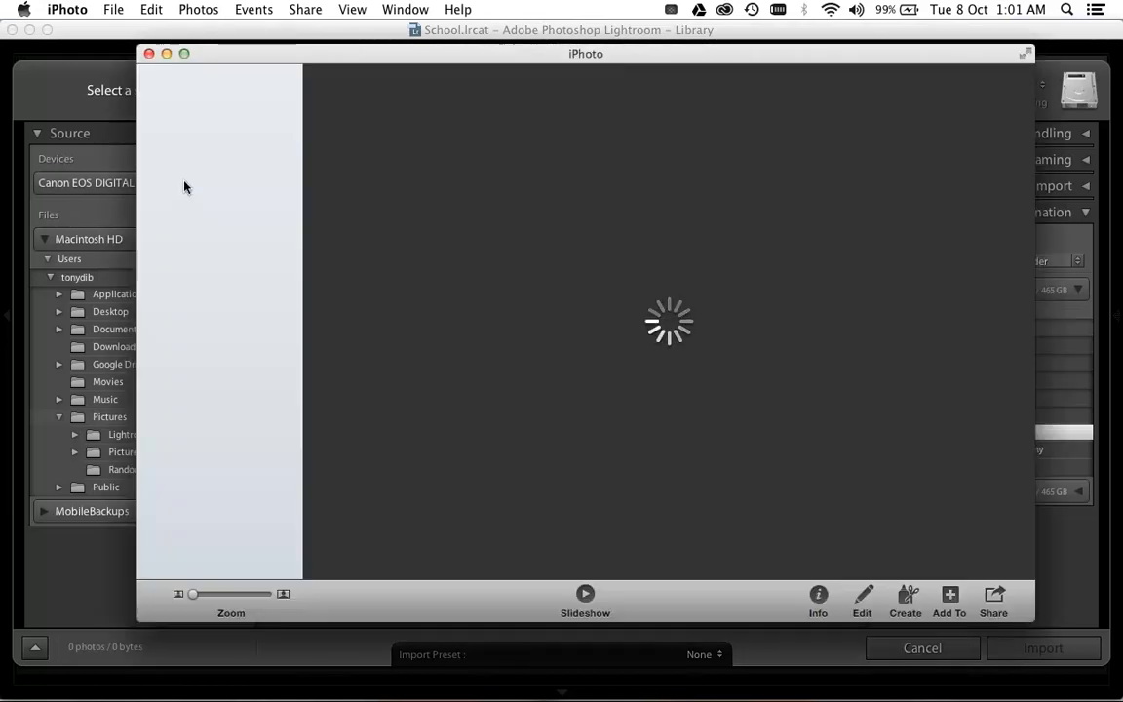
left_click(87, 184)
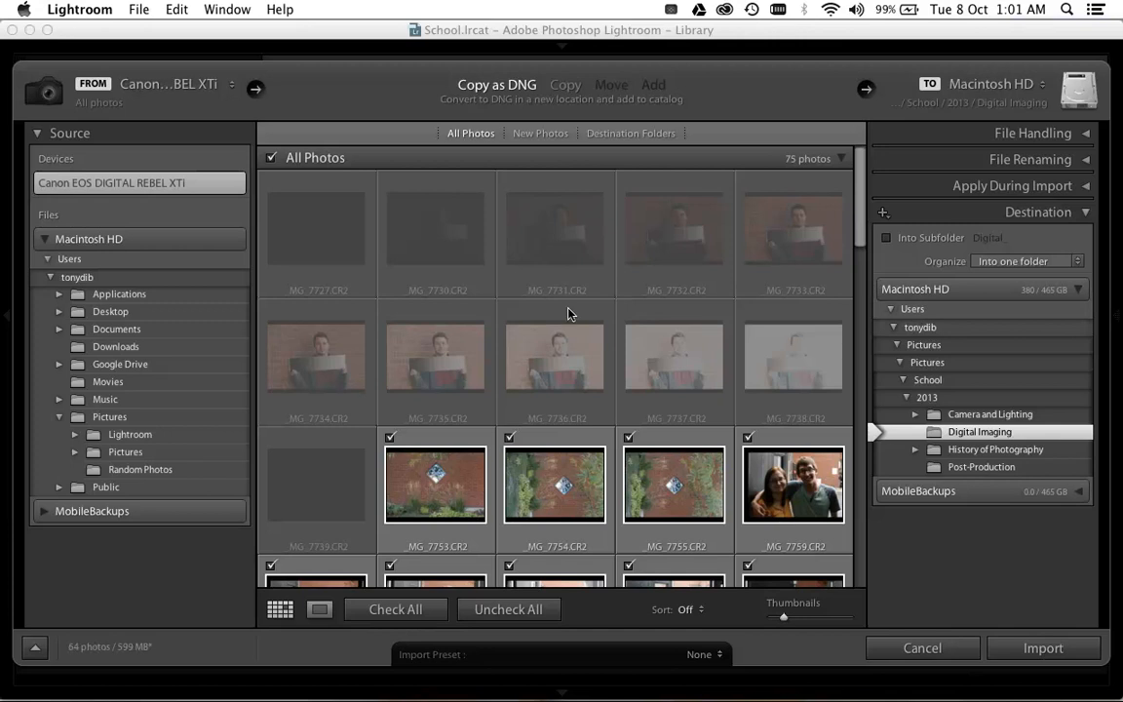
mouse_move(570, 313)
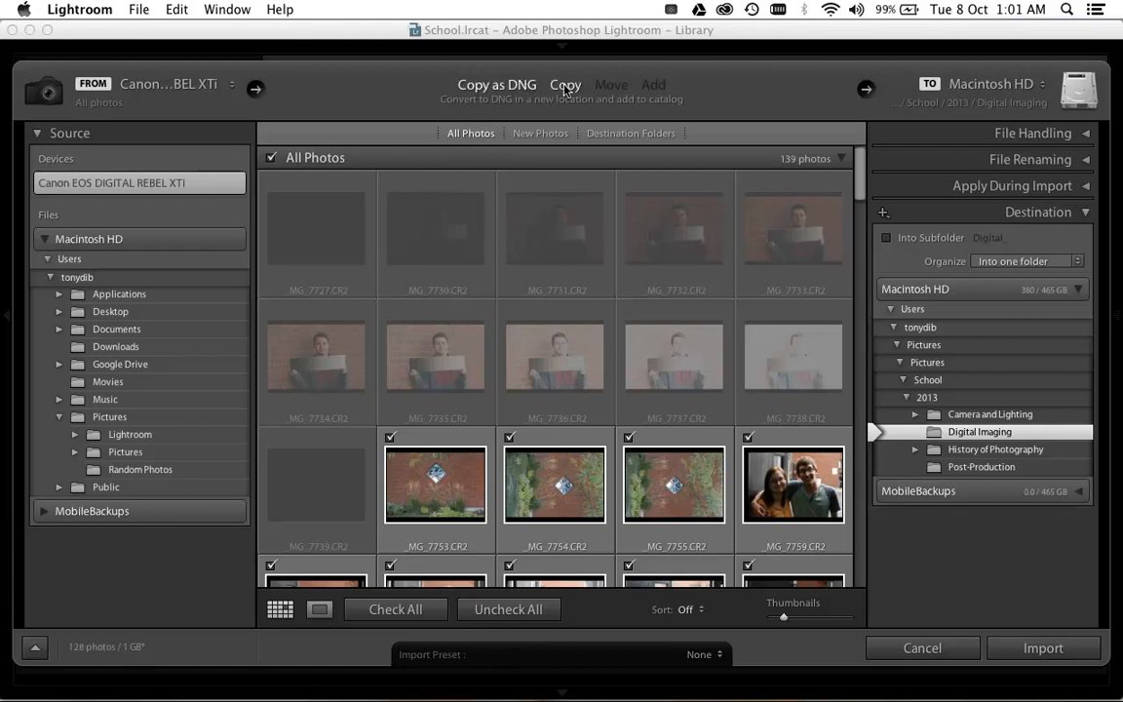
left_click(565, 88)
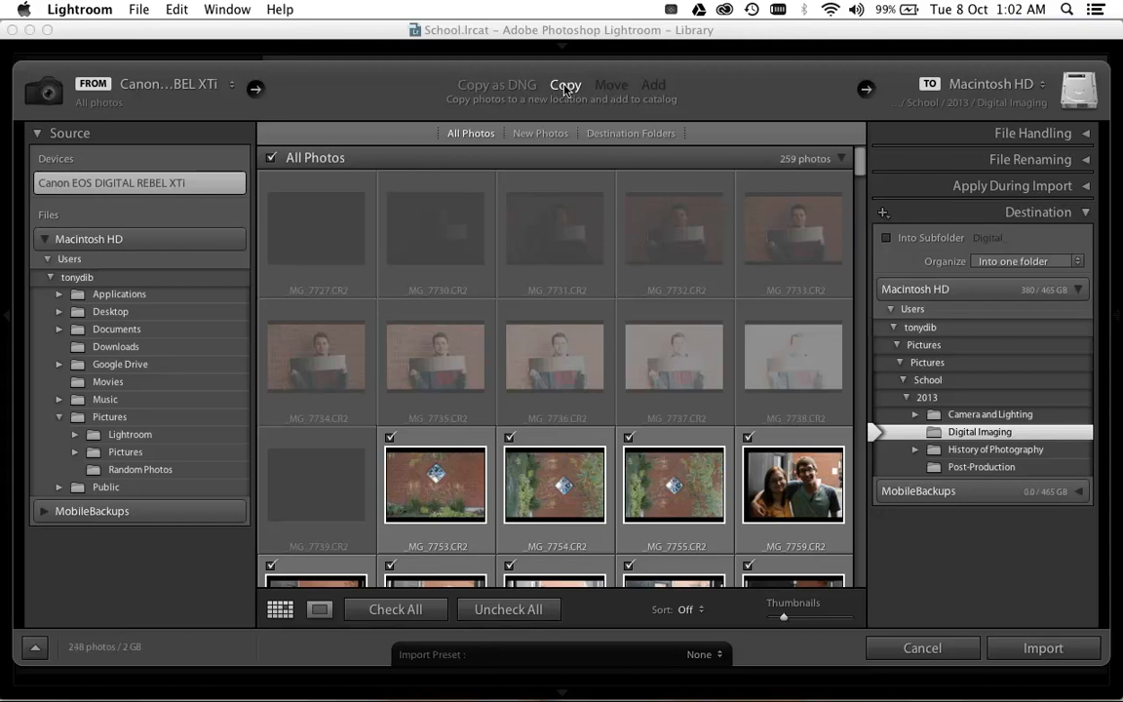
left_click(534, 87)
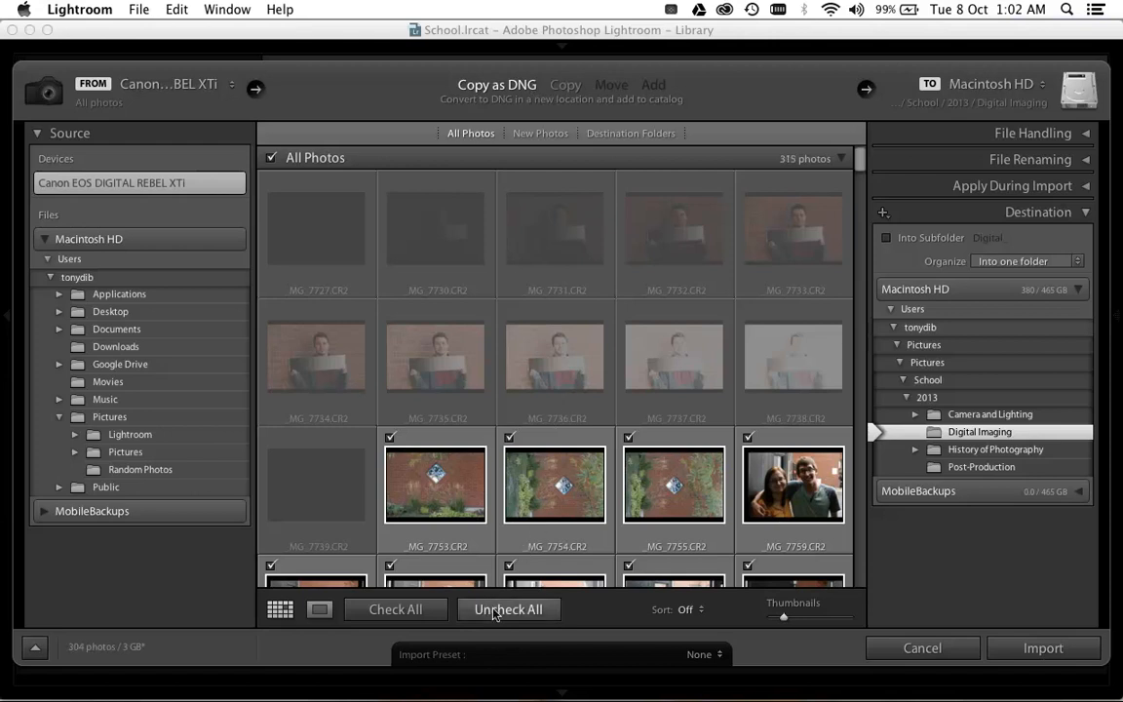
- Uncheck all photos and mark only _MG_7759.CR2, _MG_7764.CR2 and _MG_7763.CR2 for import
left_click(493, 608)
scroll(487, 476, "down", 5)
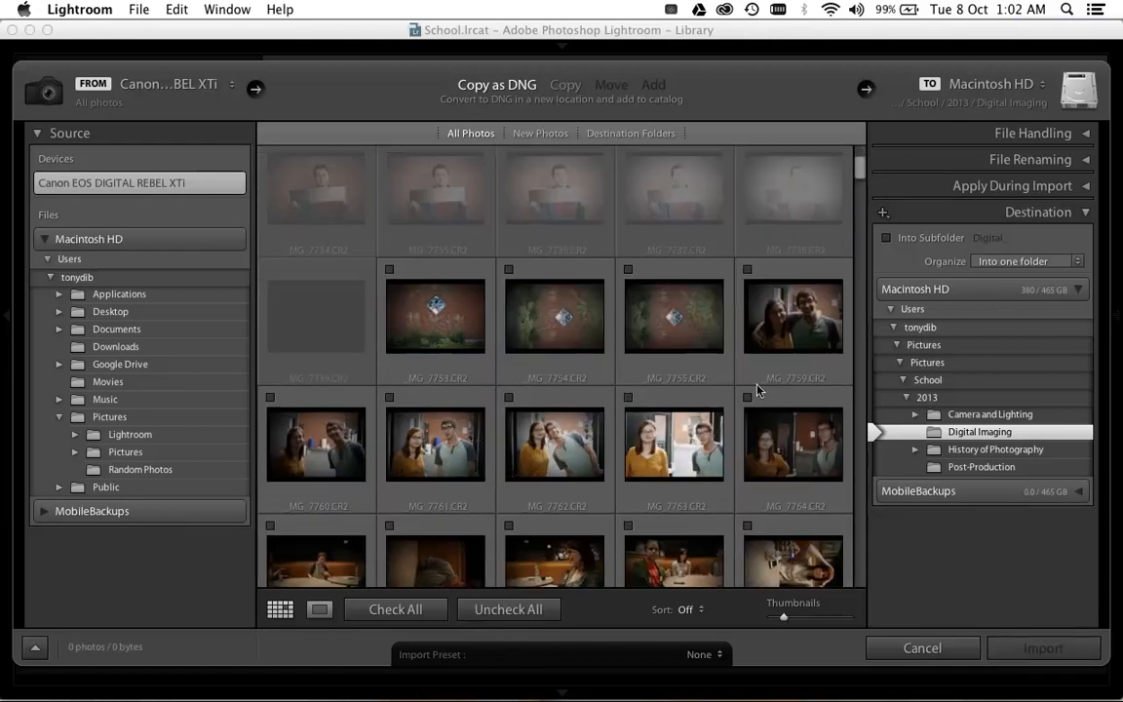
left_click(747, 270)
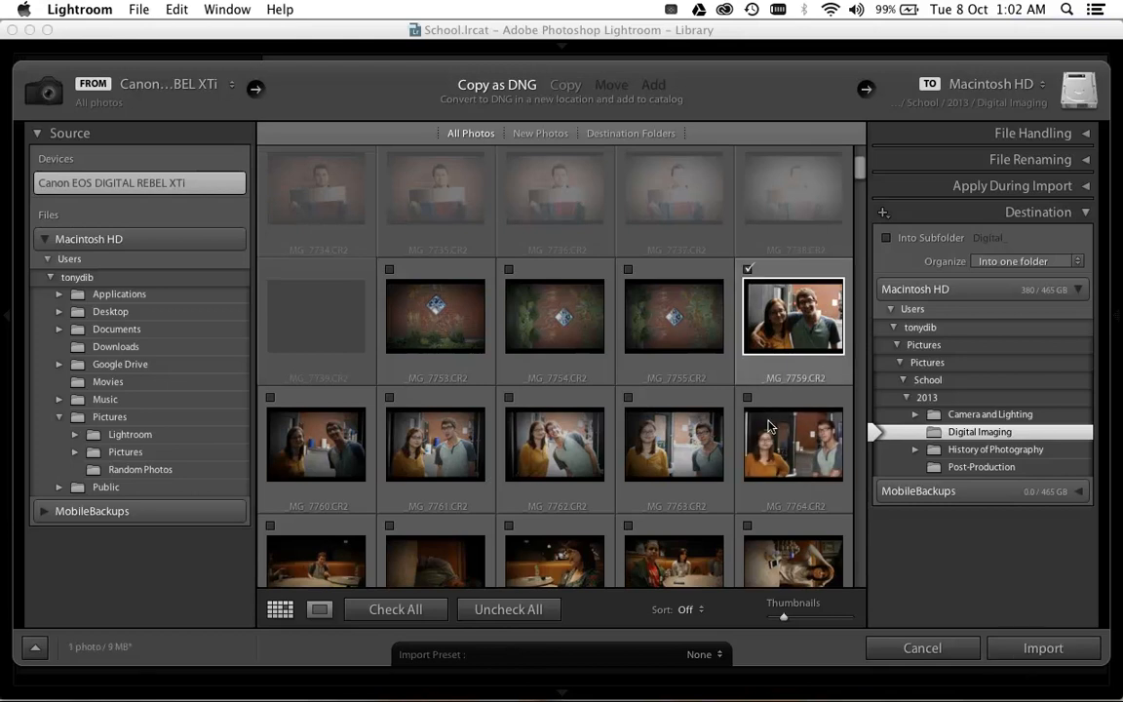
left_click(747, 397)
left_click(628, 398)
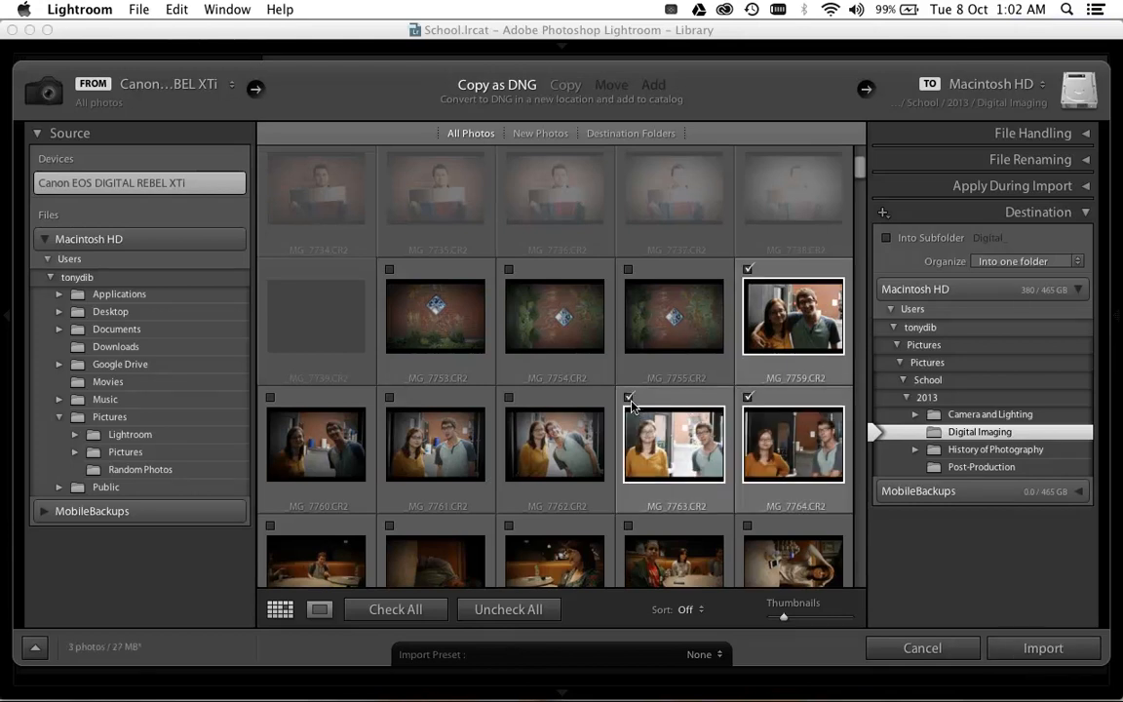
- Add the two lens cap photos _MG_7812.CR2 and _MG_7811.CR2 to the photos marked for import
scroll(588, 485, "down", 10)
scroll(588, 484, "down", 20)
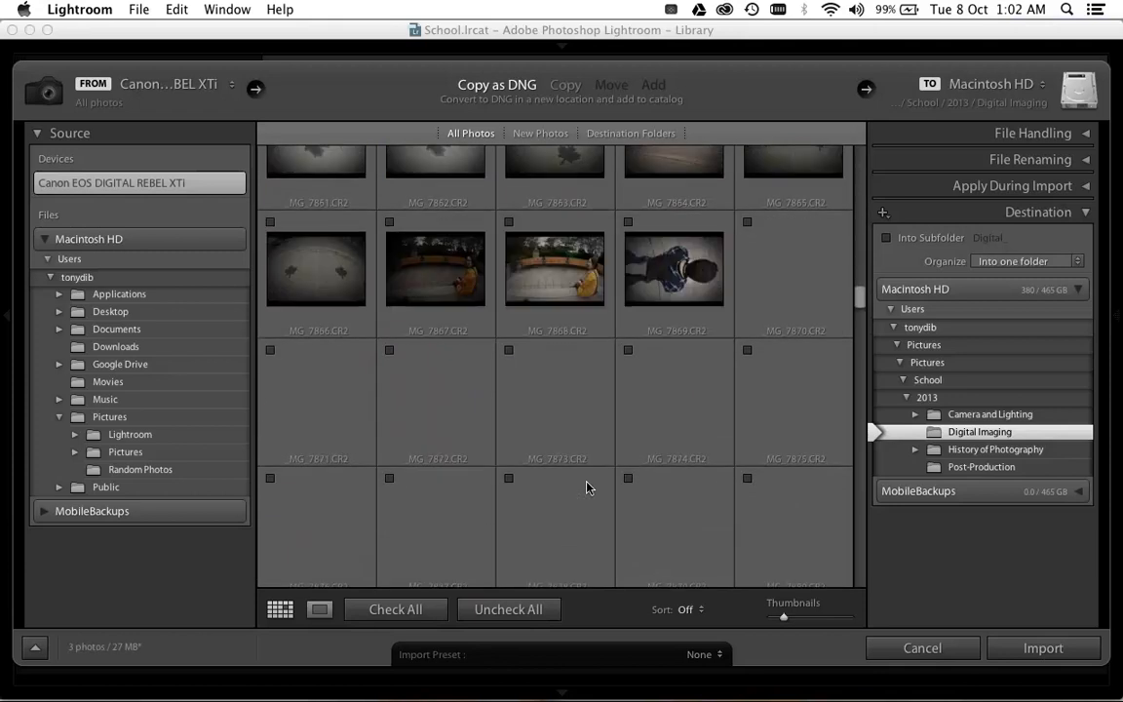
scroll(588, 485, "up", 10)
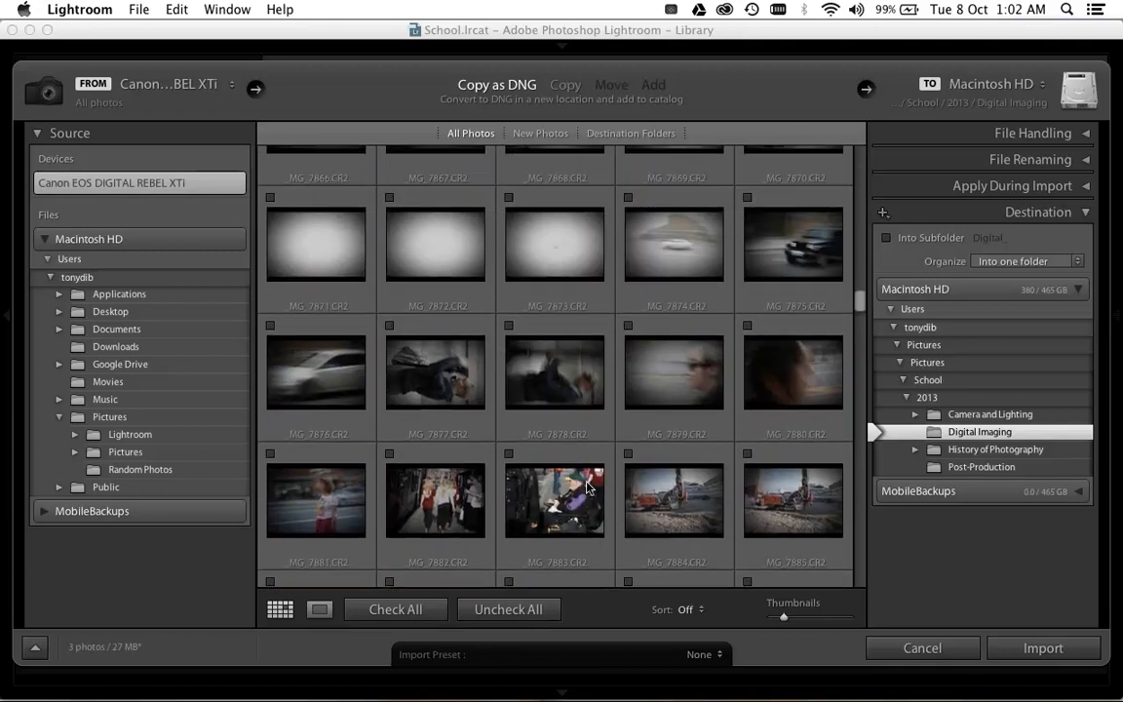
scroll(586, 487, "up", 7)
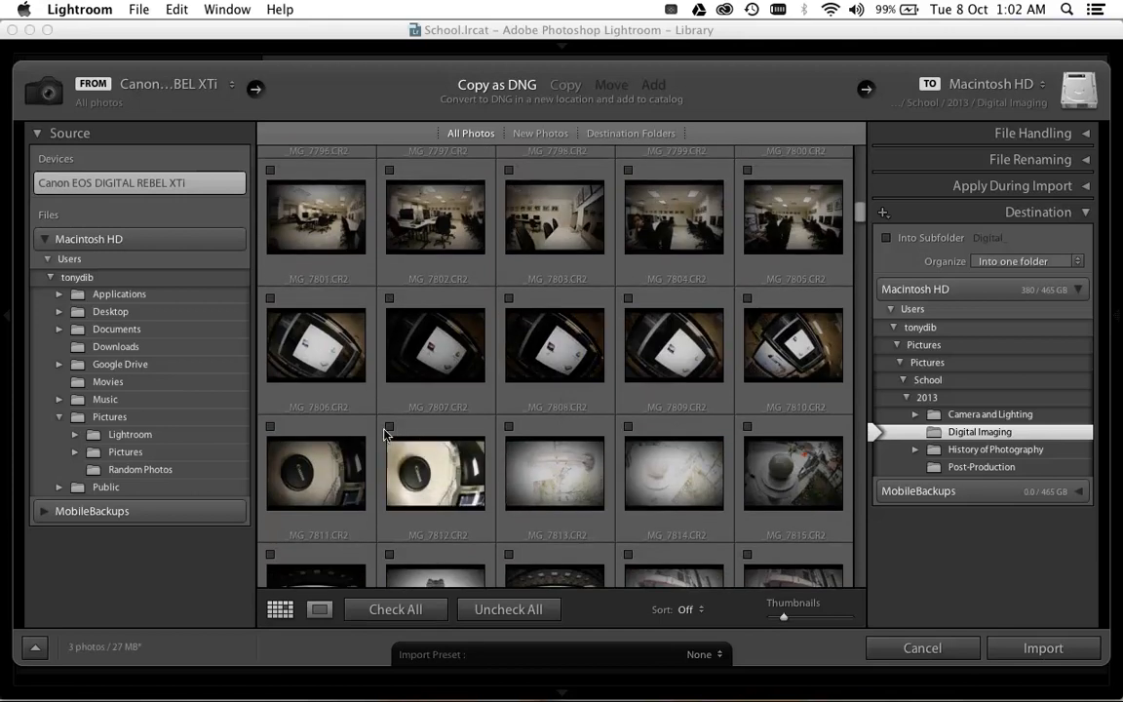
left_click(390, 426)
left_click(270, 426)
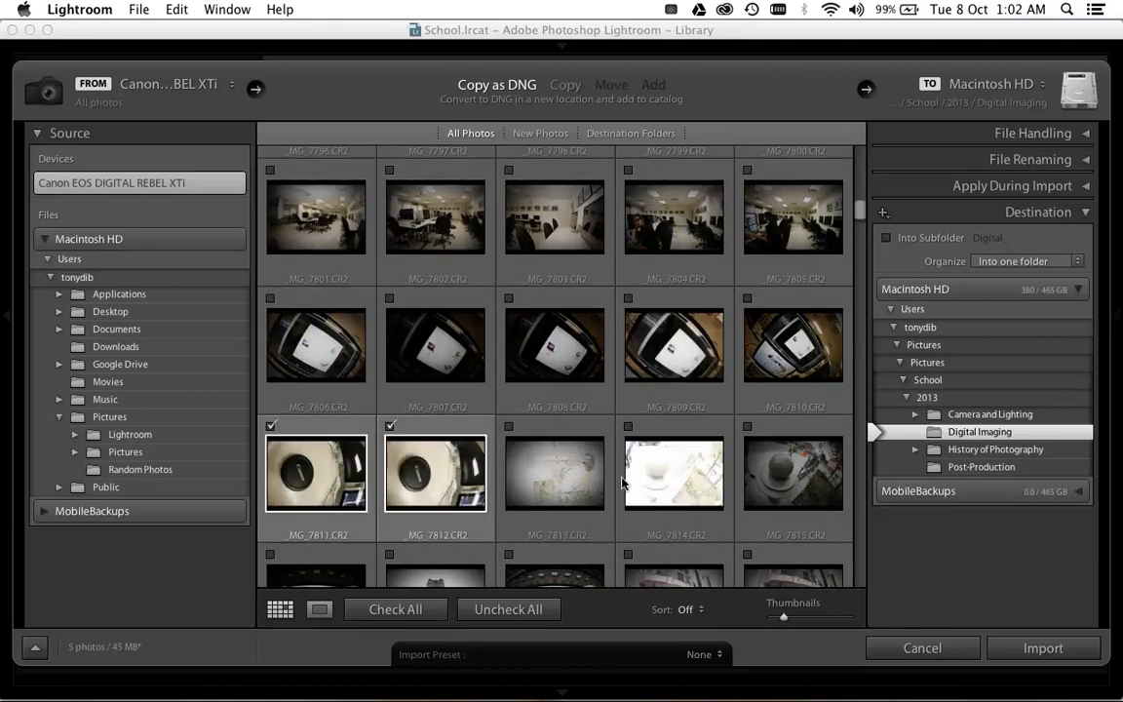
- Apply the Digital Import Preset to this import and collapse the Destination settings
left_click(699, 654)
left_click(712, 596)
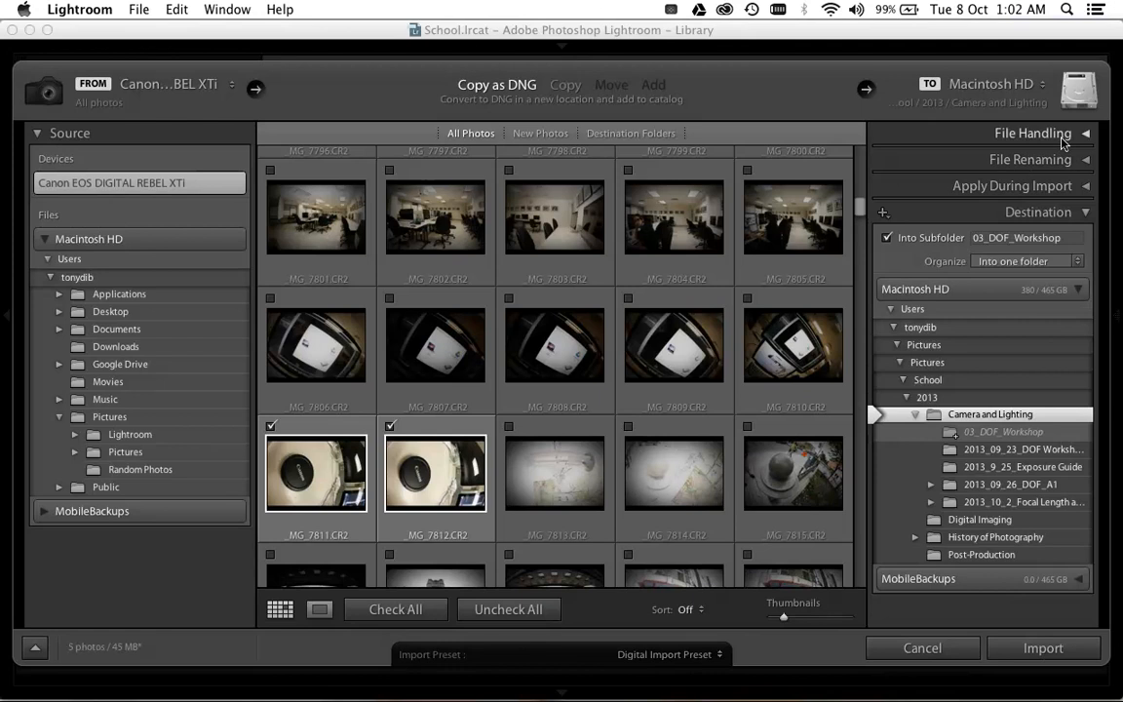
left_click(980, 213)
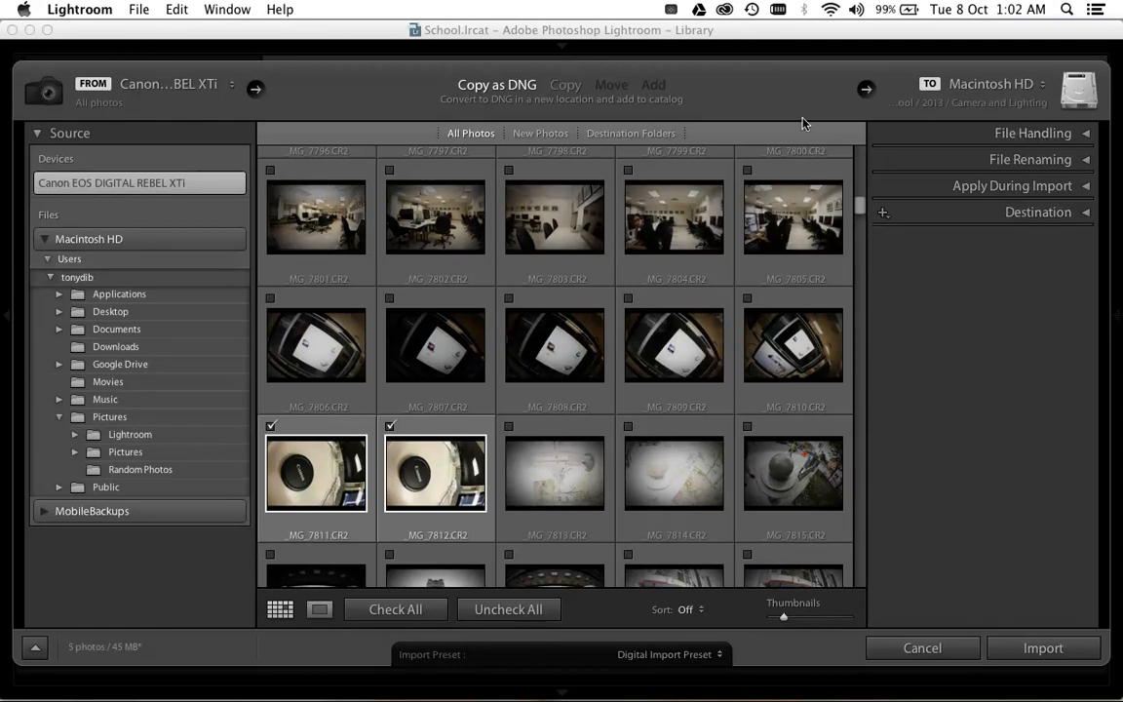
- In the file handling settings, keep 1:1 previews and enable both smart previews and a second copy to Download Backups
left_click(1088, 133)
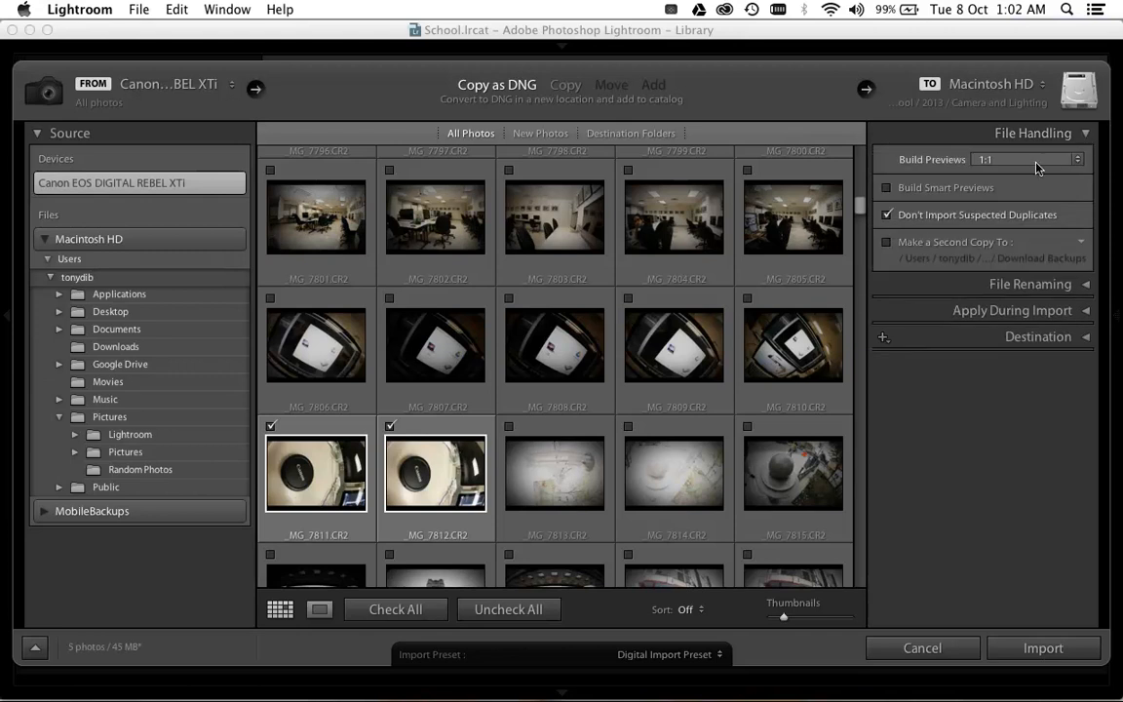
left_click(1038, 161)
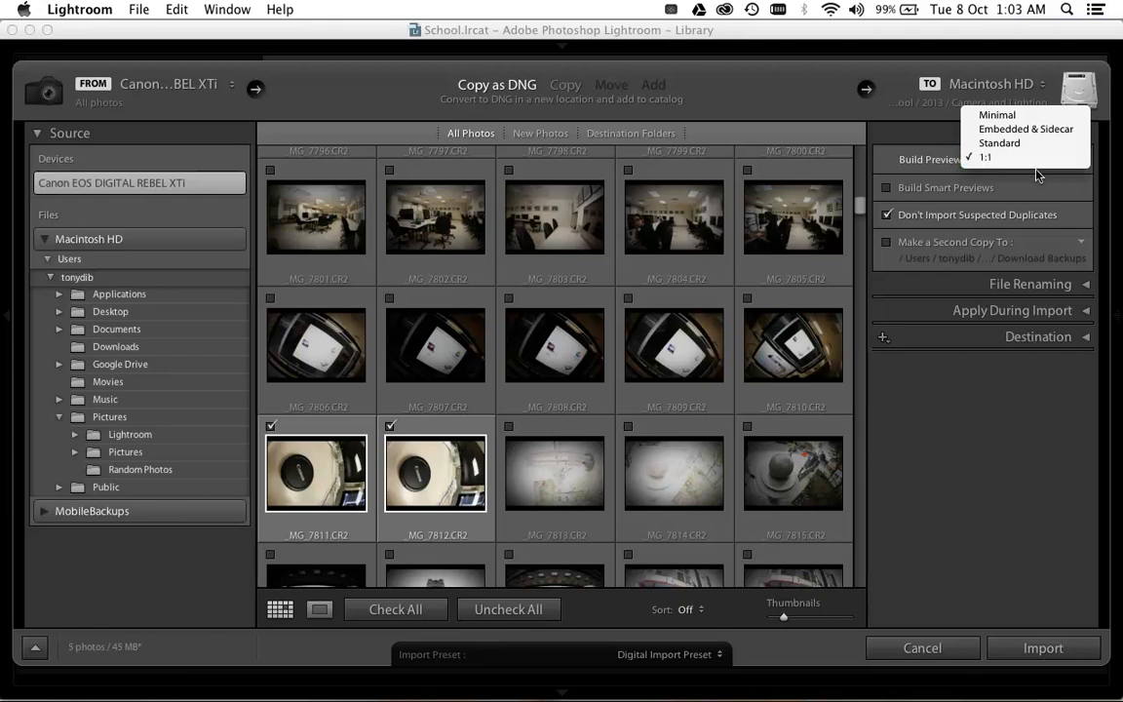
left_click(978, 193)
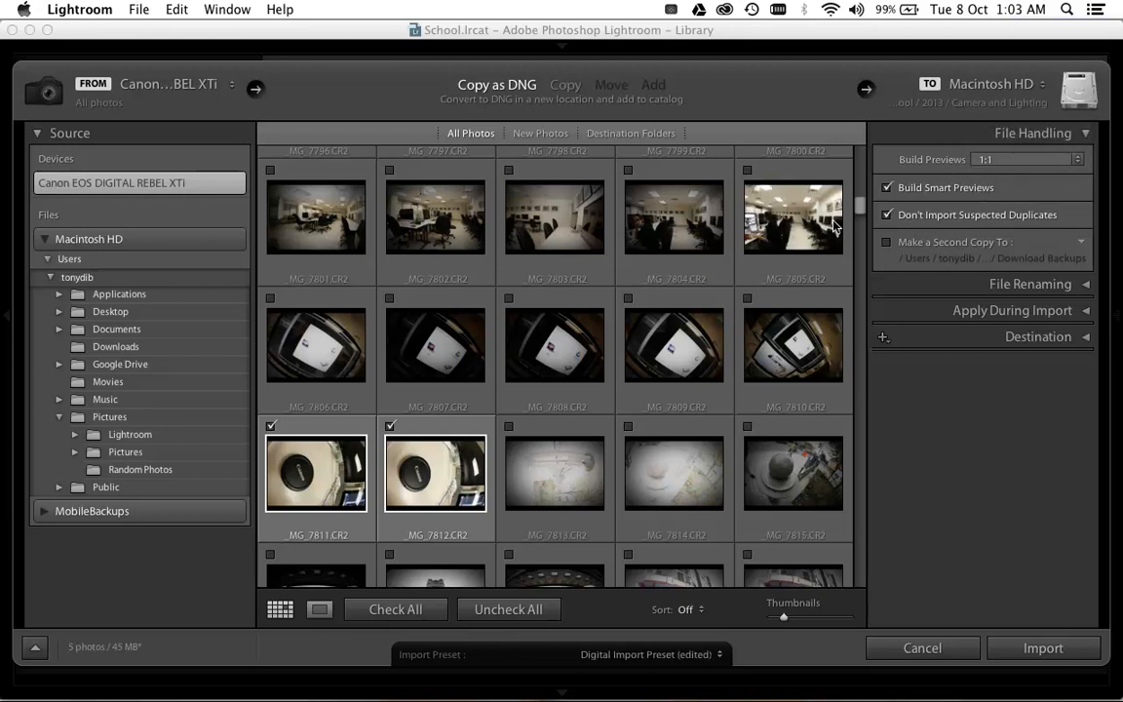
scroll(639, 209, "up", 15)
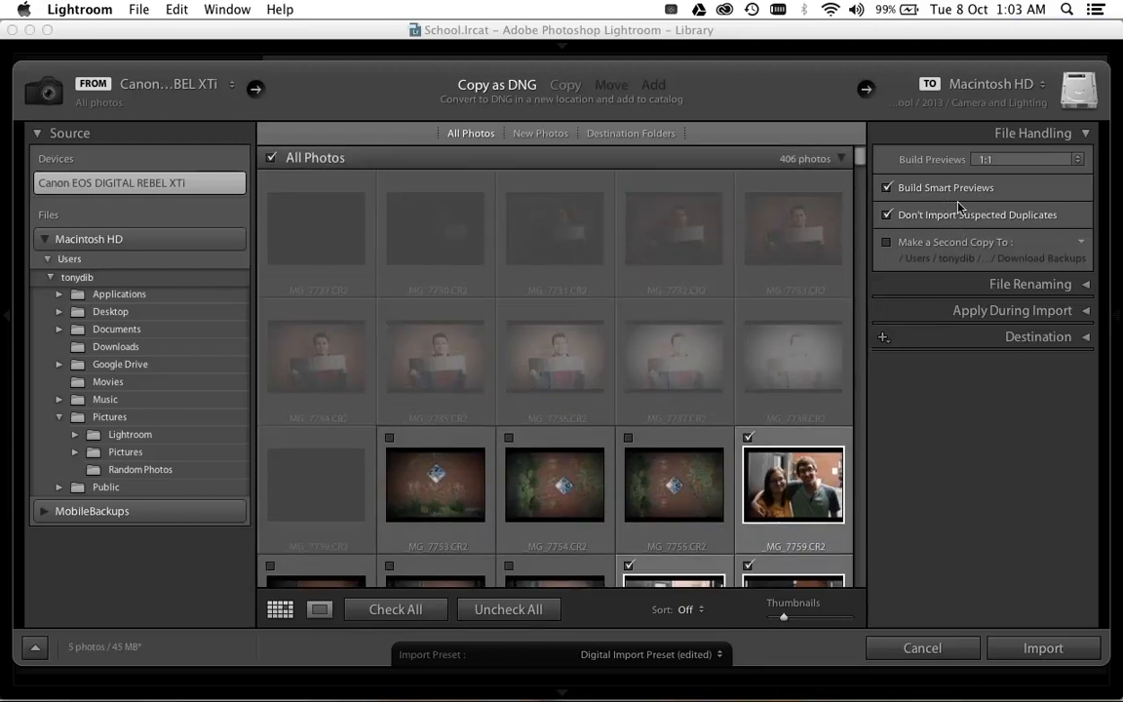
left_click(929, 247)
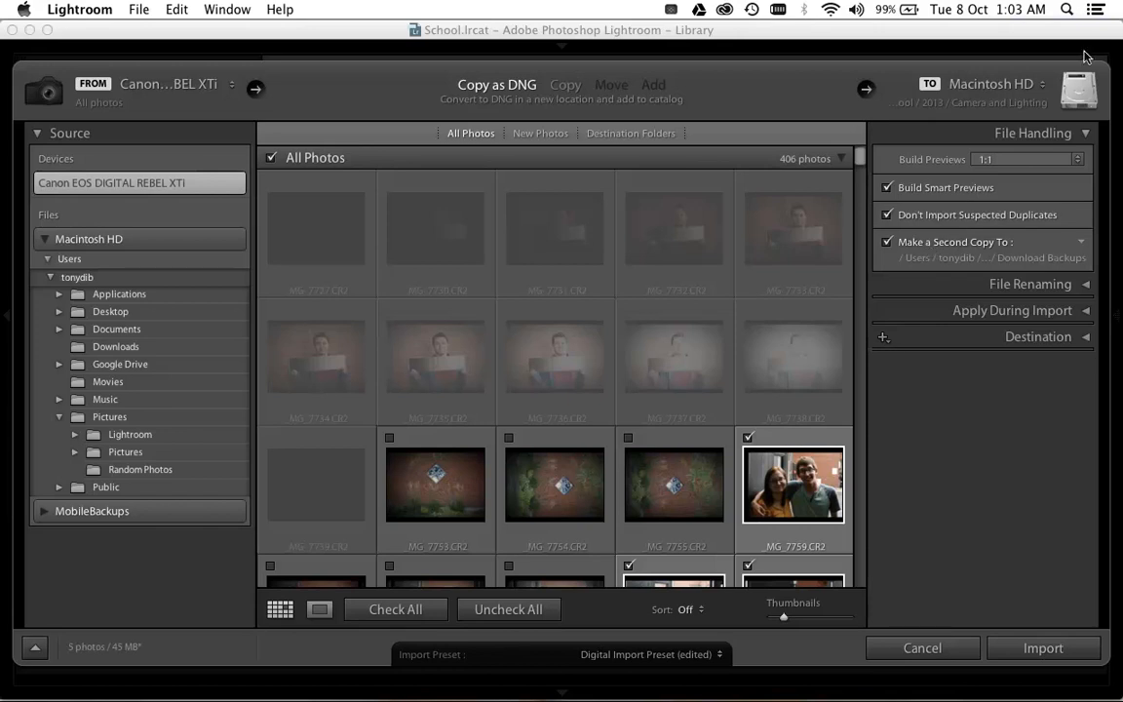
left_click(1088, 134)
- Enable file renaming for the import with the Custom Name - Sequence template
left_click(1087, 161)
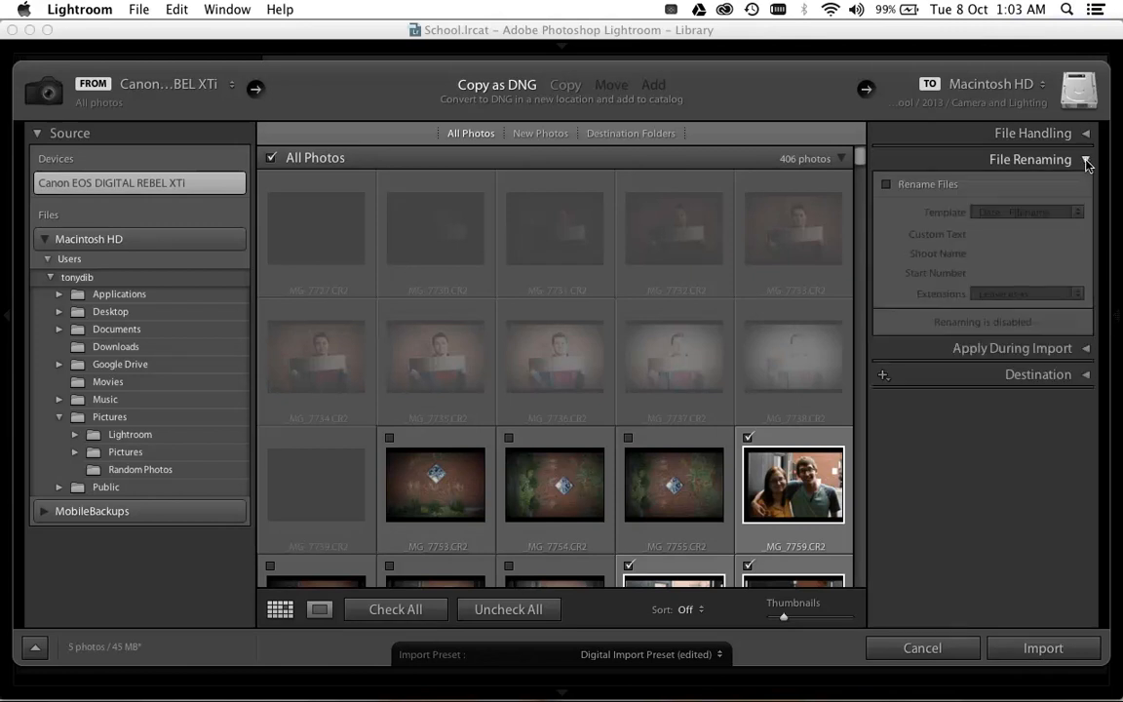
left_click(911, 185)
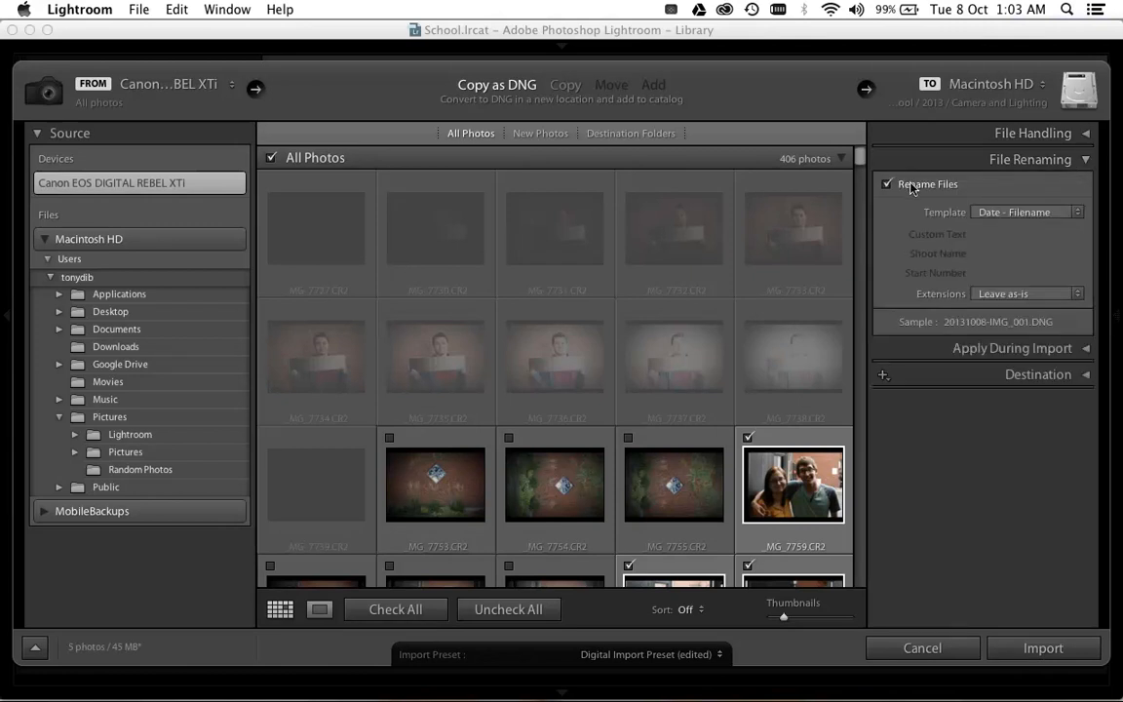
left_click(990, 212)
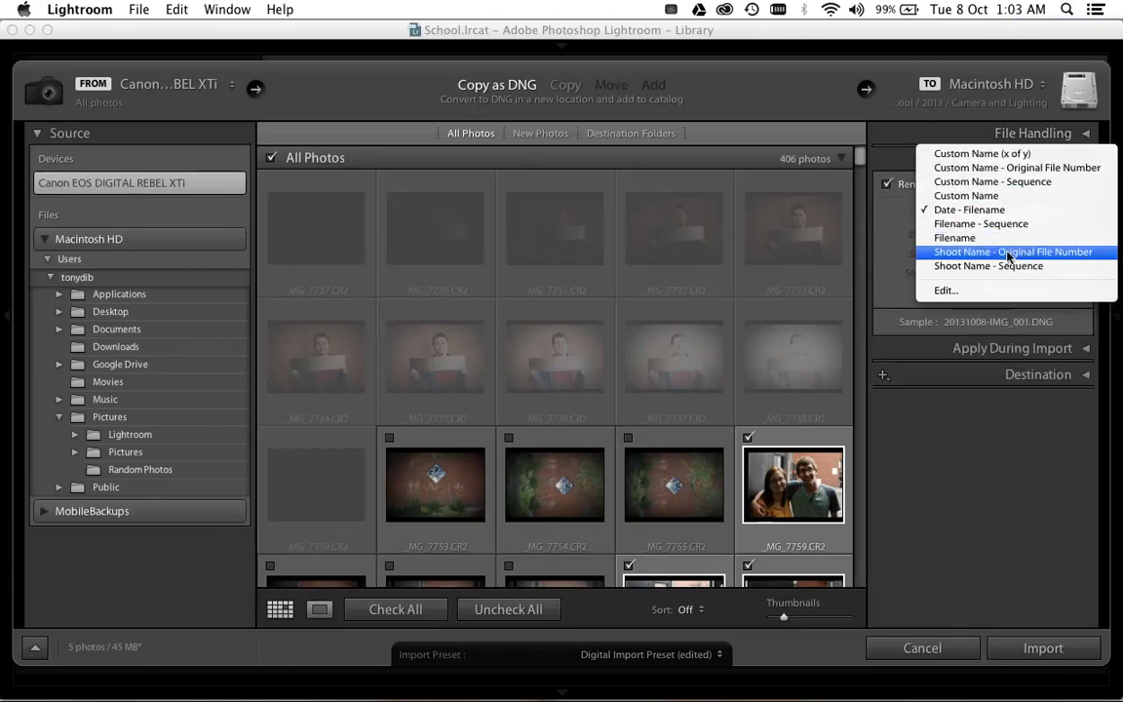
left_click(980, 183)
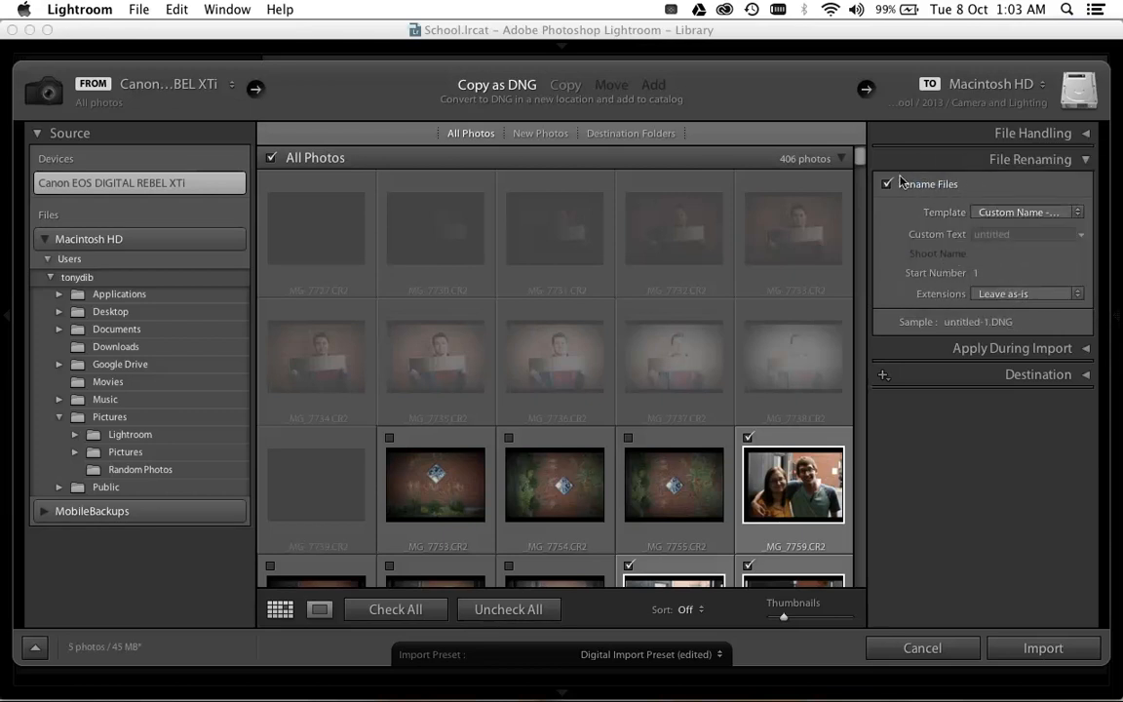
left_click(1080, 164)
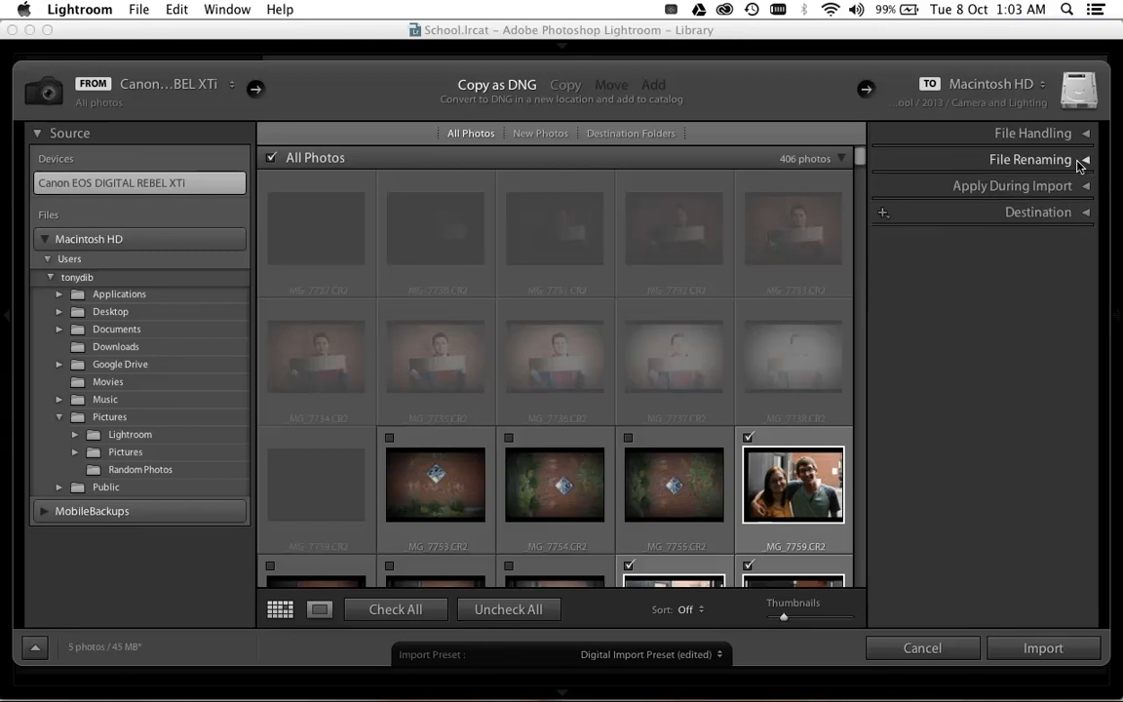
- Select the photographer's copyright preset as the metadata to apply during import
left_click(1068, 191)
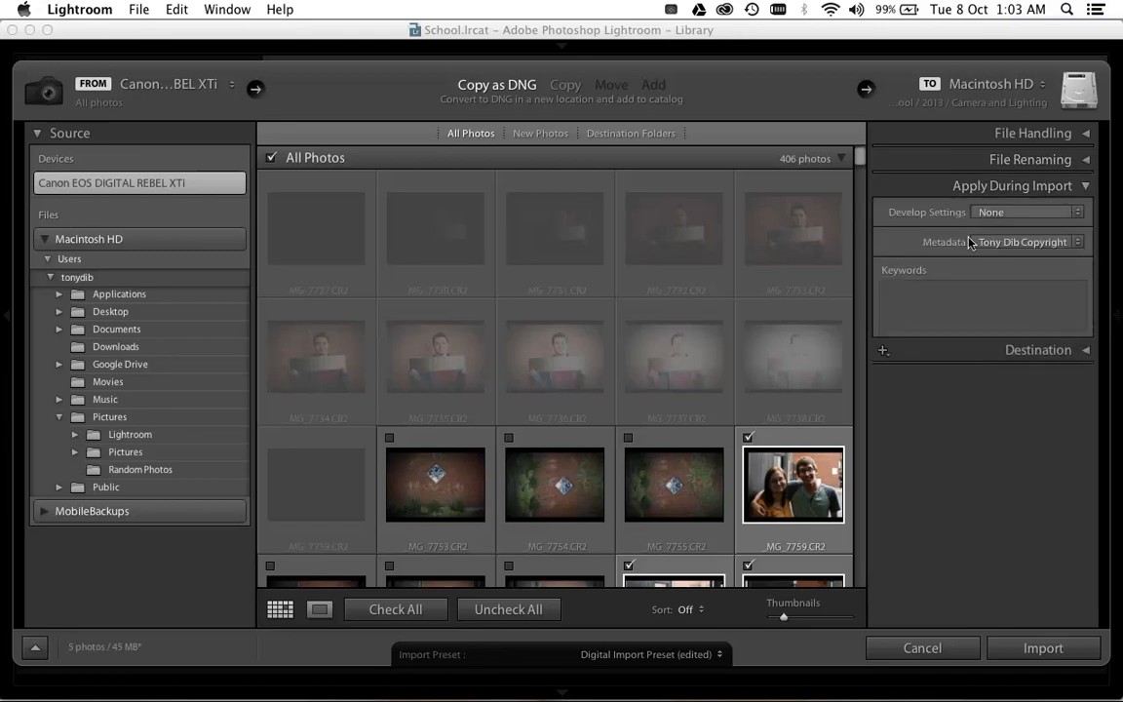
left_click(1078, 243)
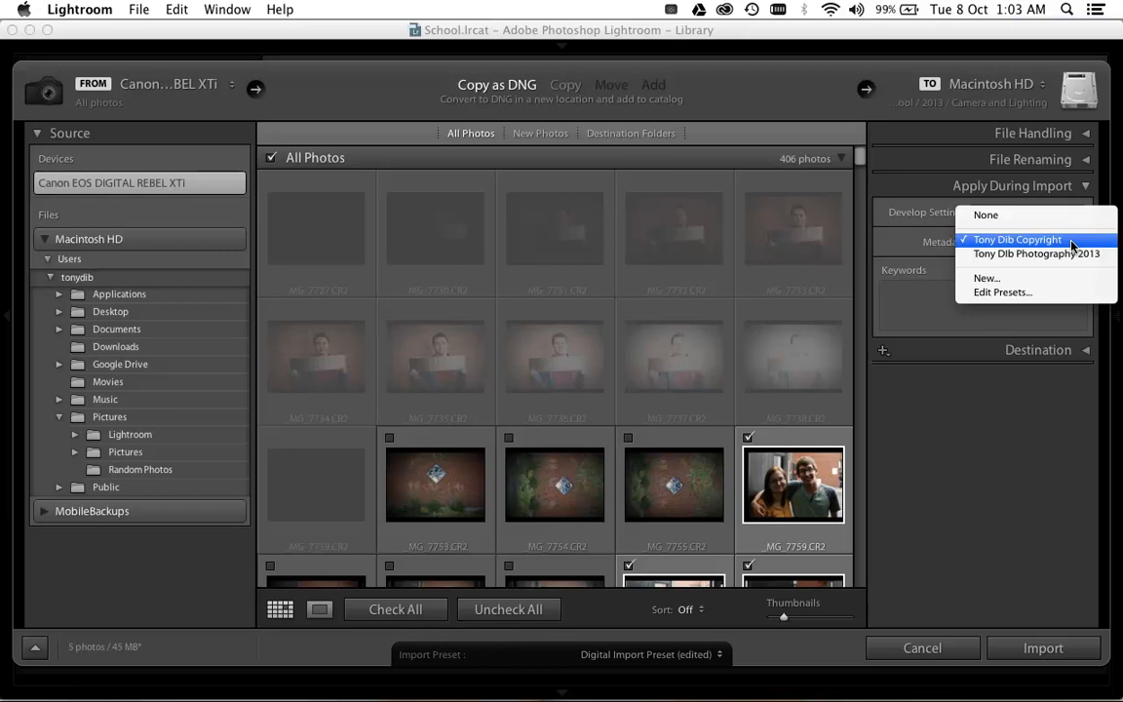
left_click(1073, 242)
- Enter the import keywords Canon Xti, Fish eye and the first names of the two people photographed
left_click(1022, 295)
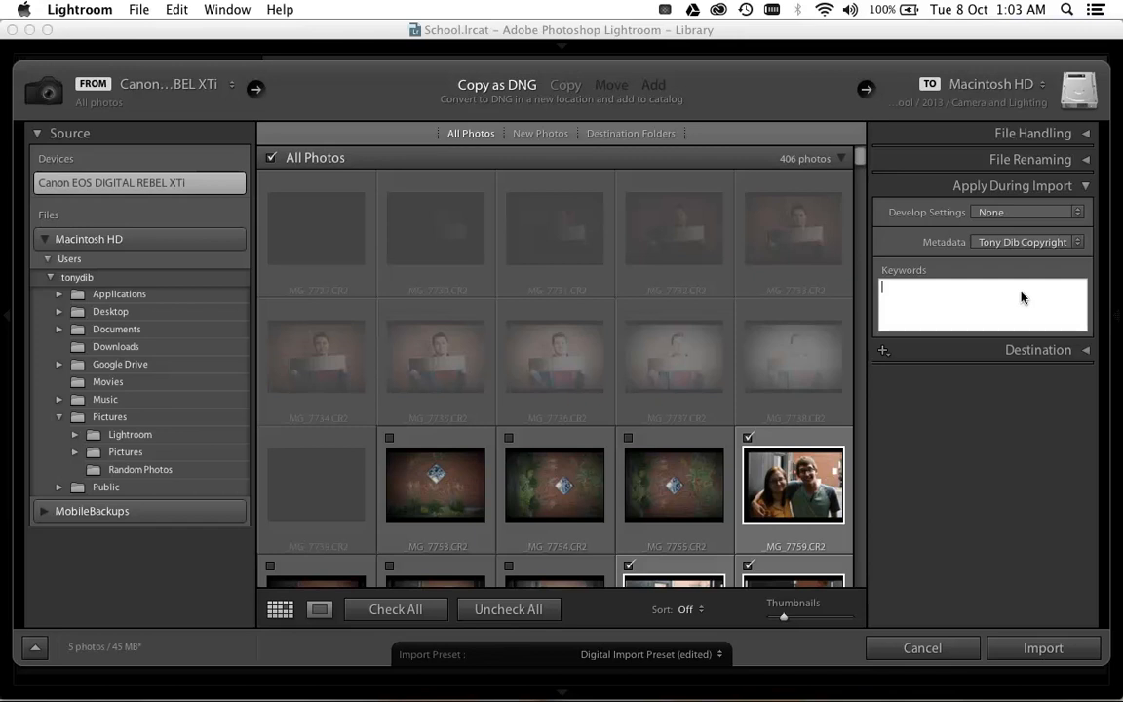
type("Canon")
key("BackSpace")
type("Xti")
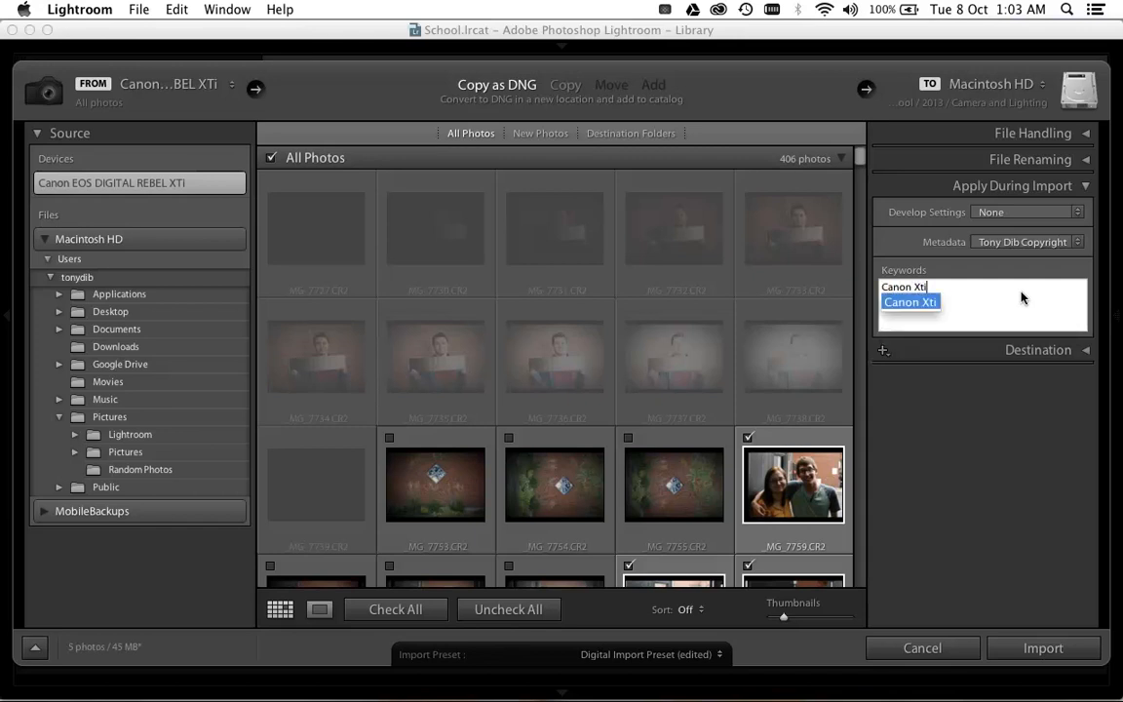
type(", Fish eye,")
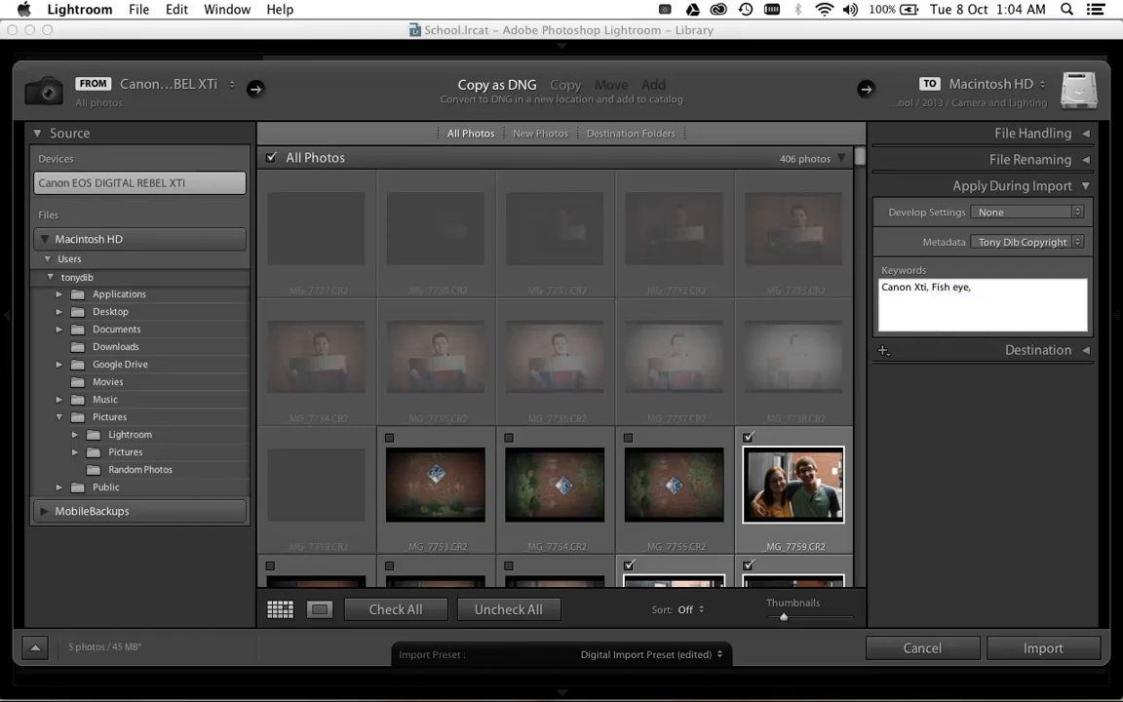
type(" Tracy")
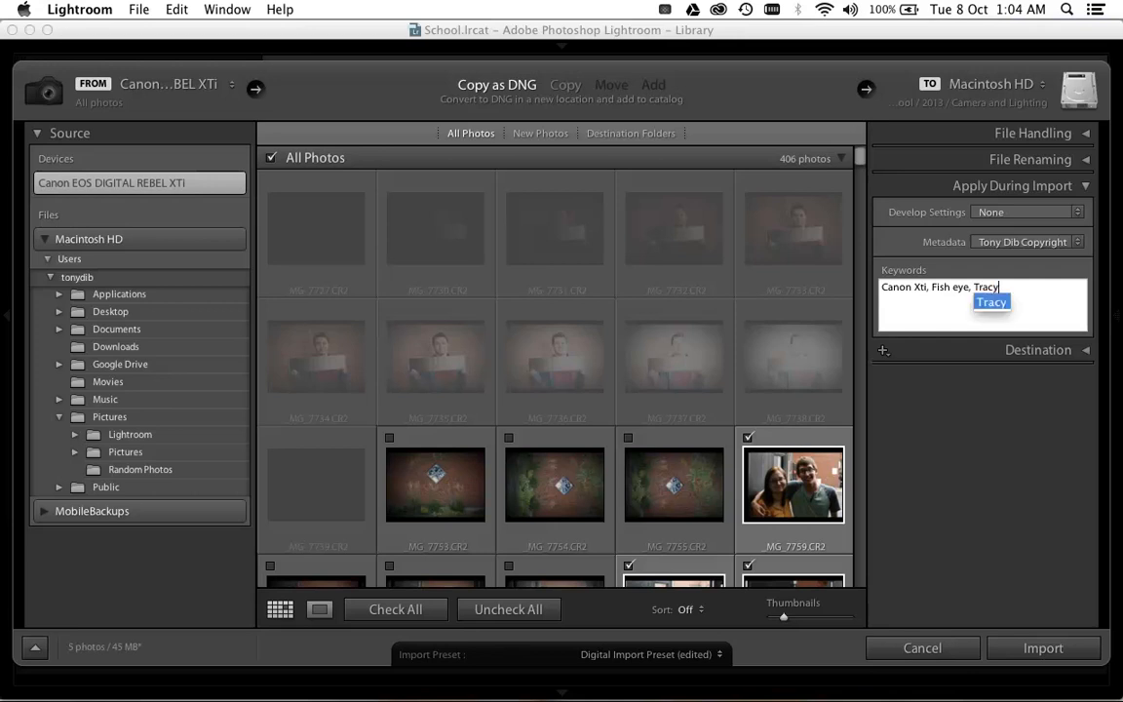
type(", Andrew")
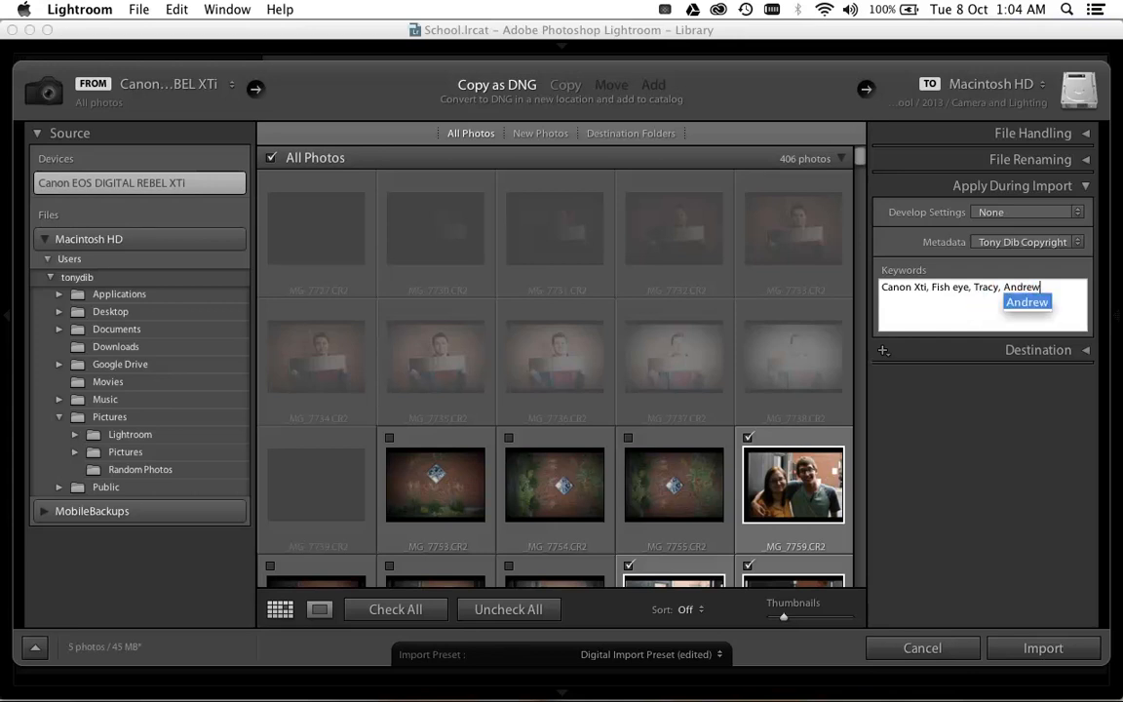
left_click(983, 366)
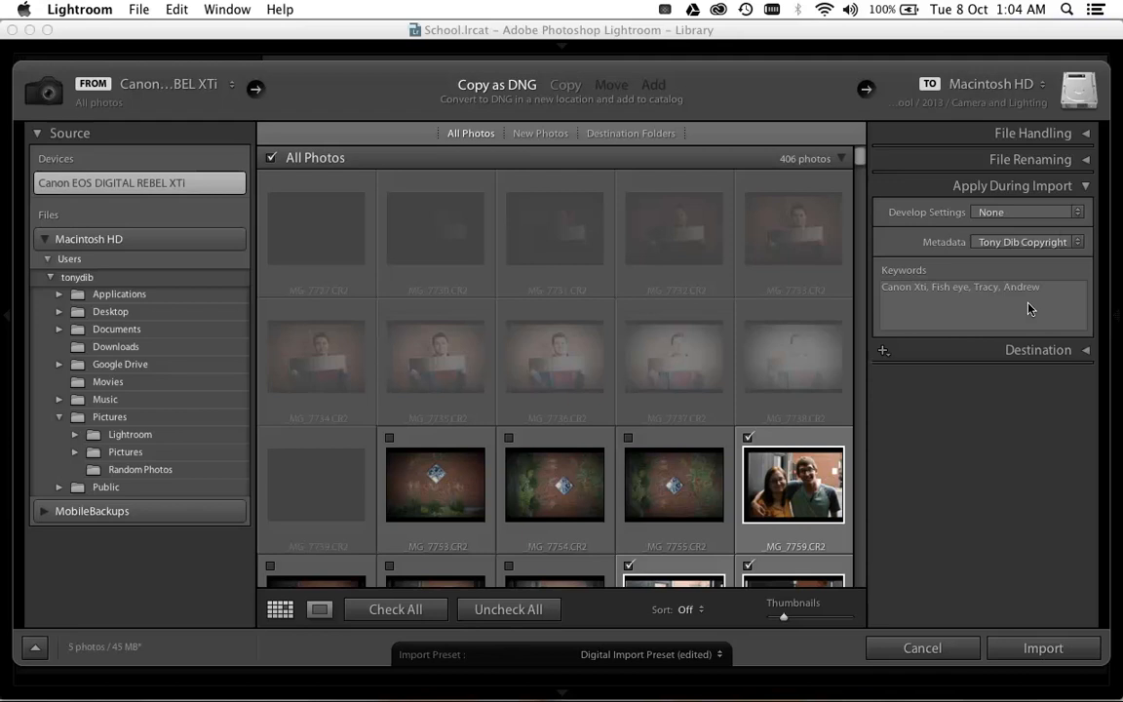
- Set the import destination to the Digital Imaging folder inside School/2013
left_click(1080, 195)
left_click(1076, 213)
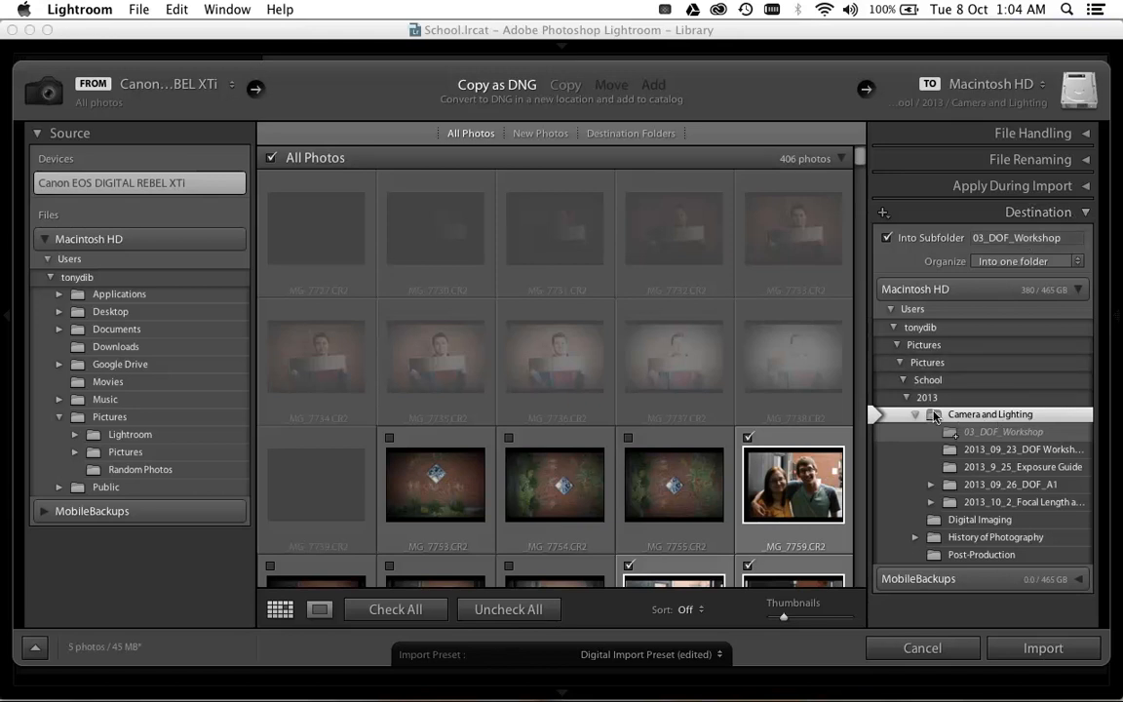
left_click(917, 414)
left_click(924, 397)
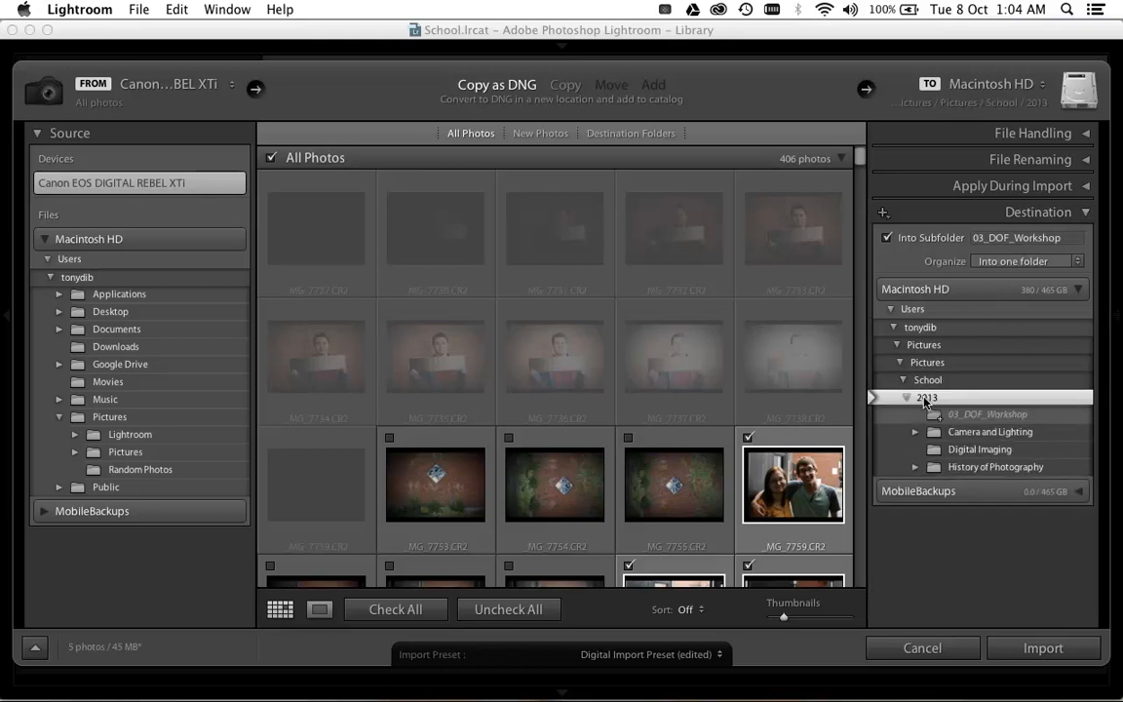
left_click(954, 449)
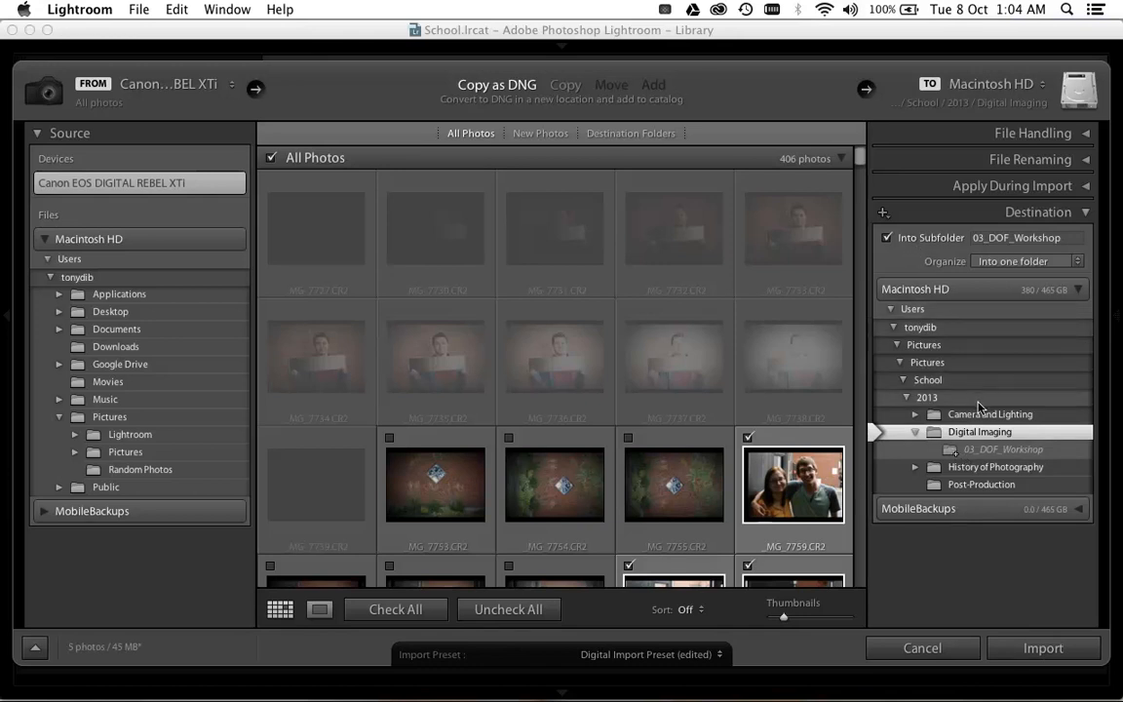
- Replace the destination subfolder name with the date prefix 2013-10-8_
double_click(1041, 239)
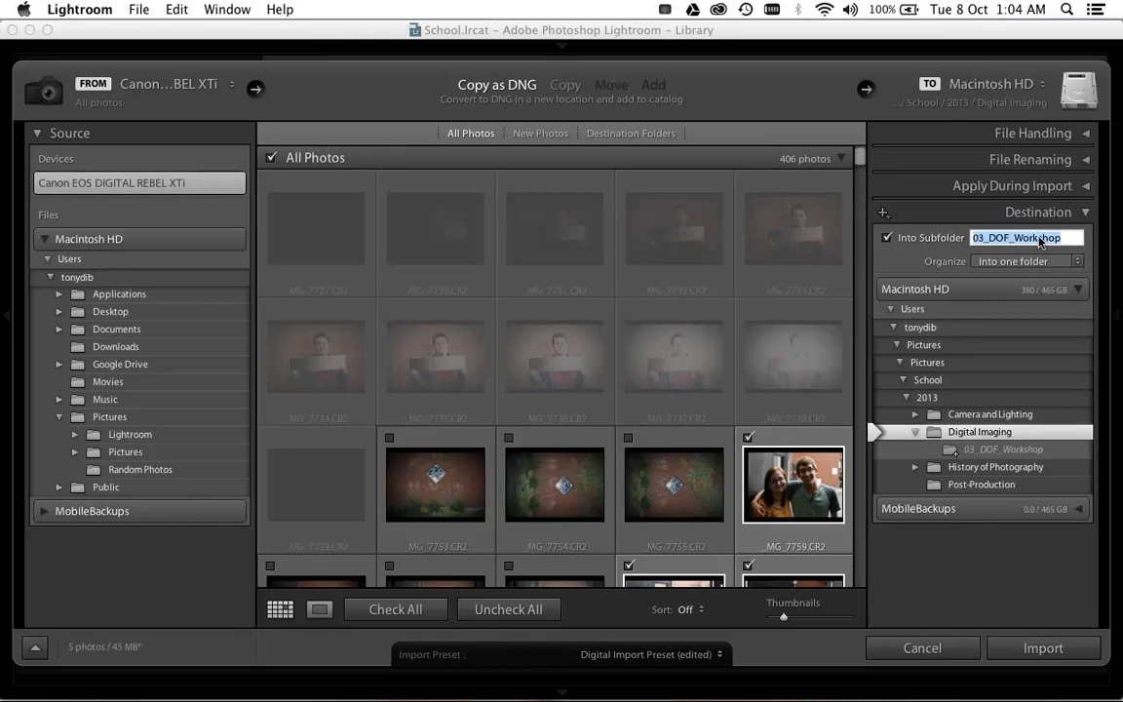
type("20")
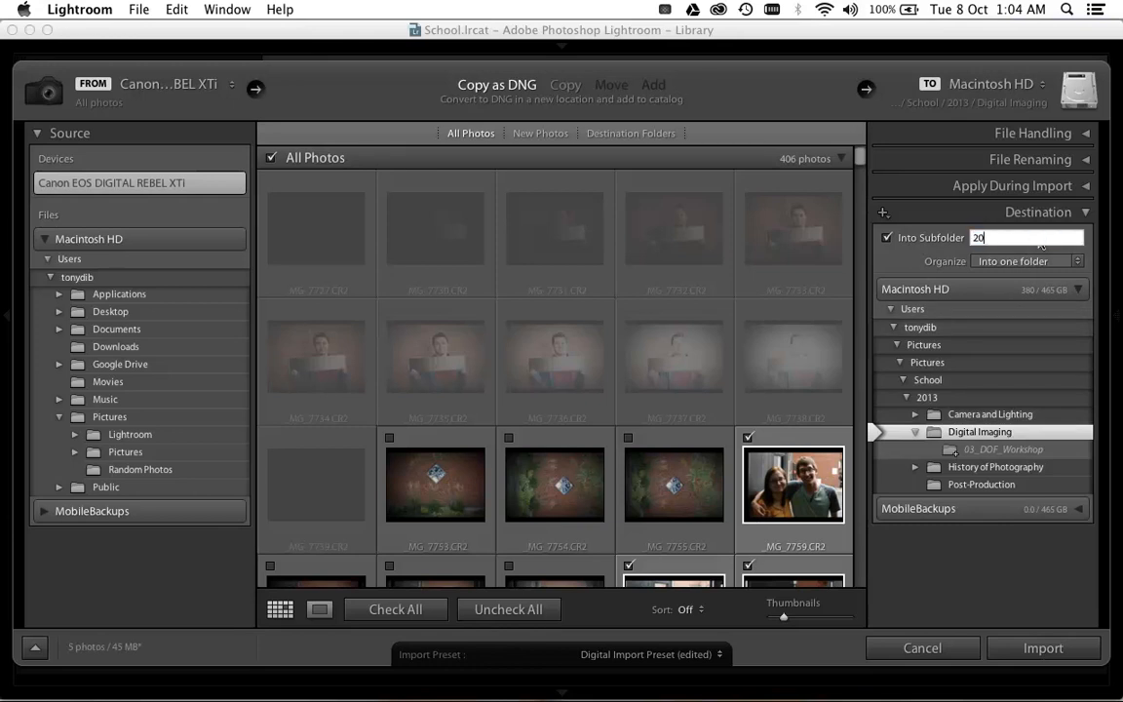
type("13-")
left_click(975, 10)
left_click(1006, 8)
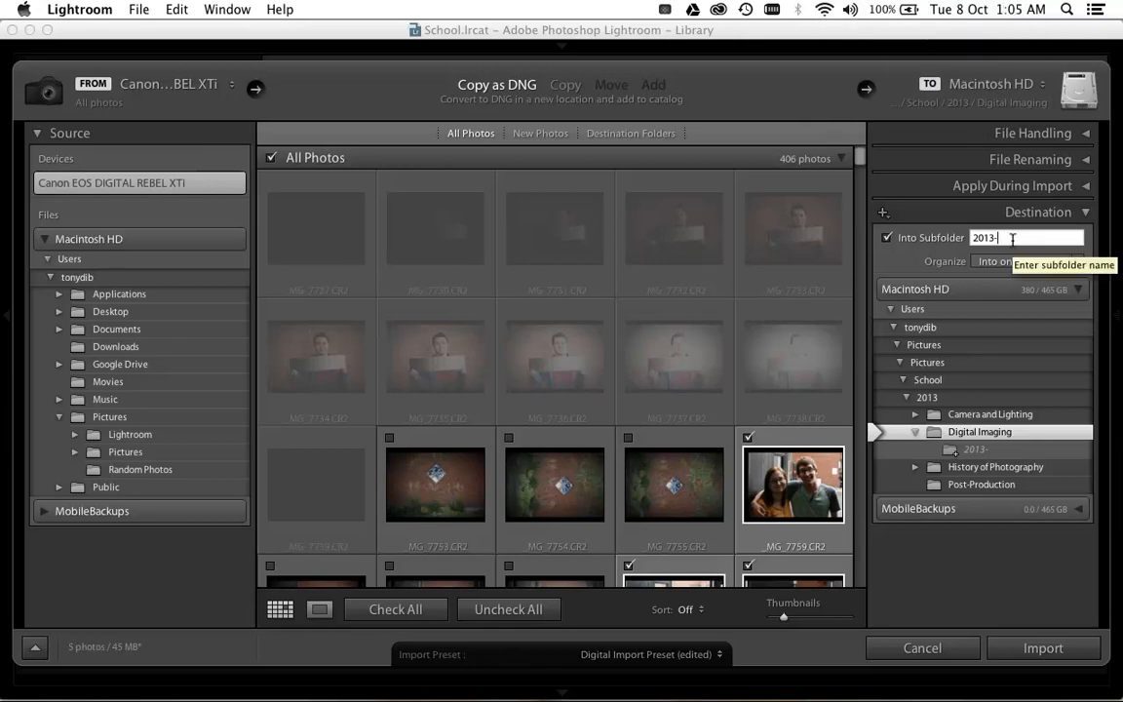
type("10-")
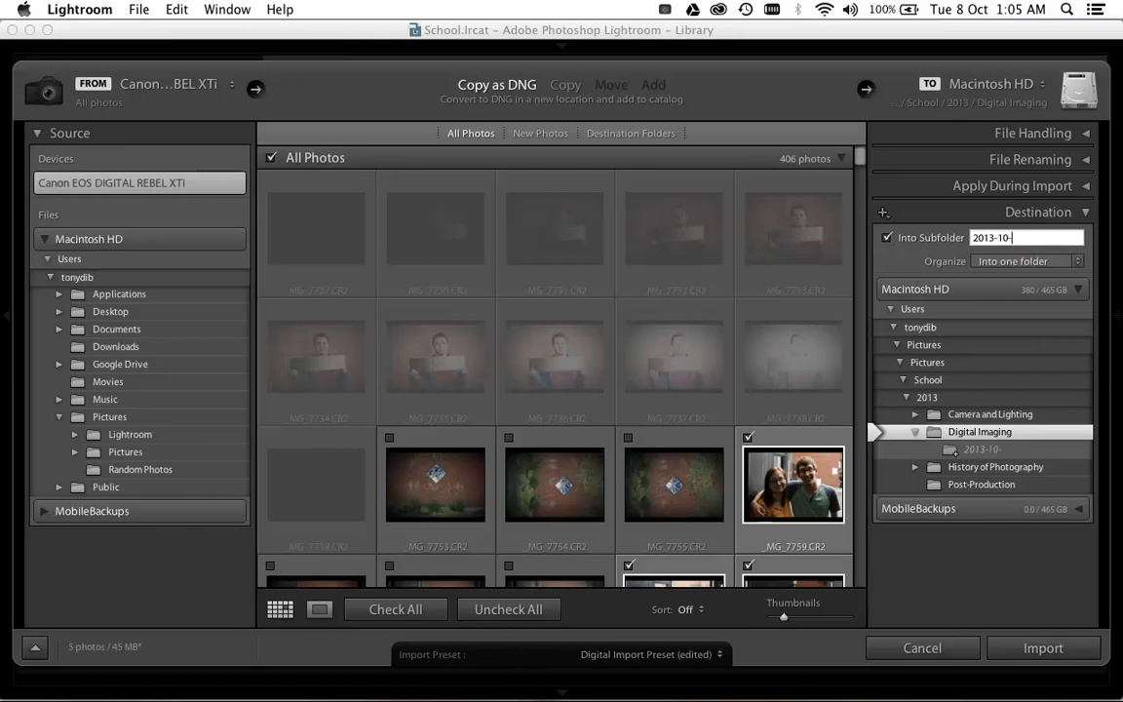
type("8")
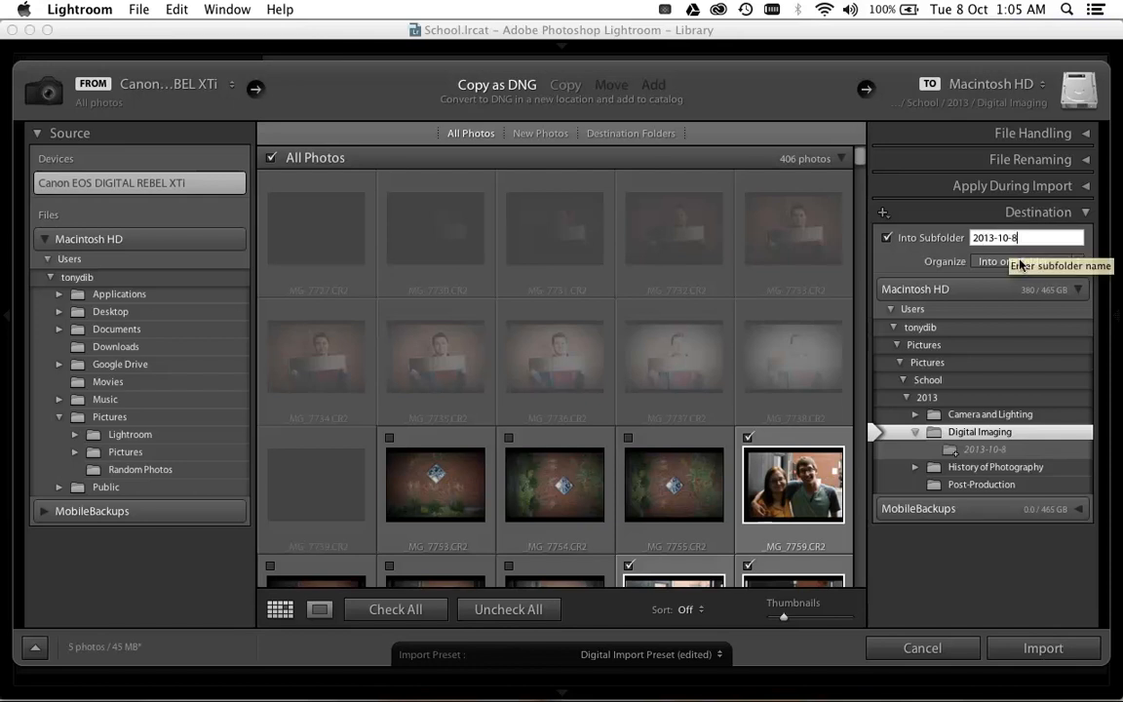
type("_")
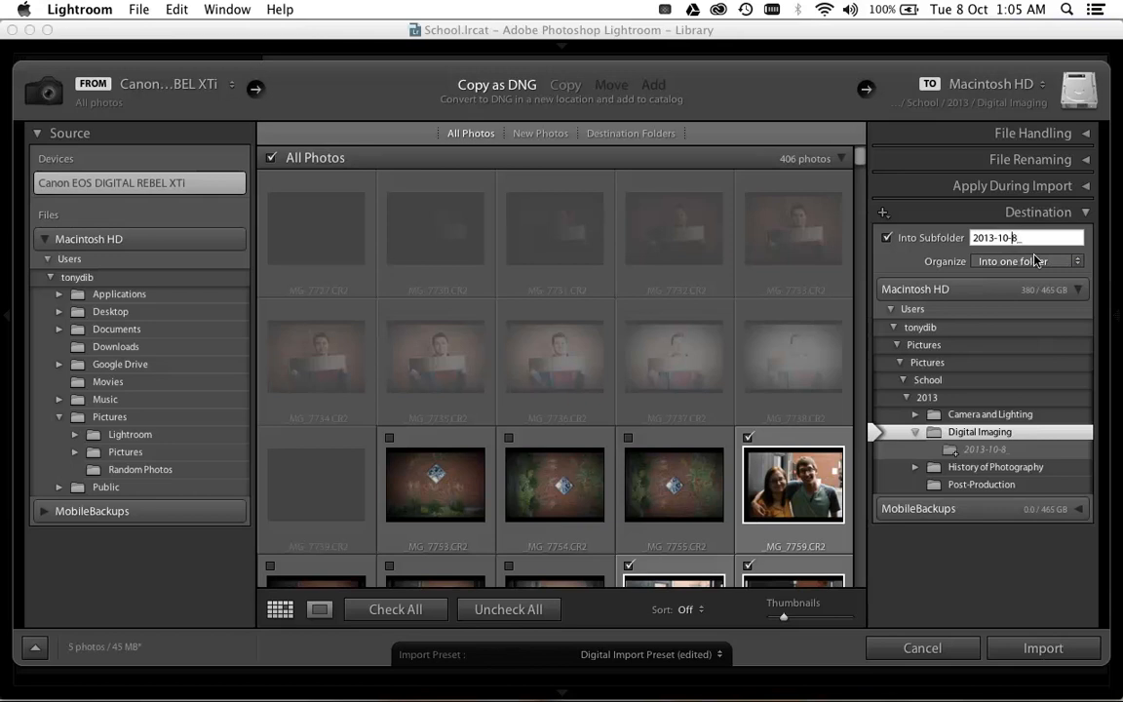
- Change the hyphens in the subfolder's date prefix to underscores so it reads 2013_10_8_
key("BackSpace")
type("_")
key("Left")
key("Left")
key("Left")
key("BackSpace")
type("_")
key("End")
scroll(660, 273, "down", 3)
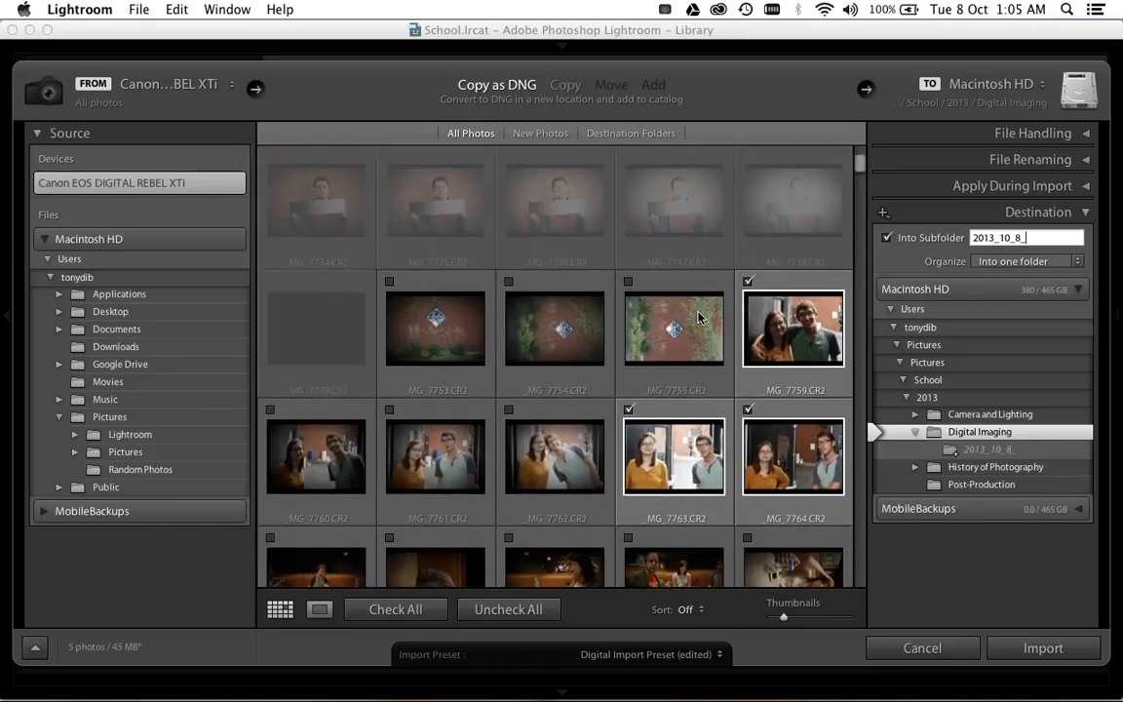
scroll(698, 318, "down", 5)
scroll(698, 317, "up", 8)
scroll(698, 318, "down", 2)
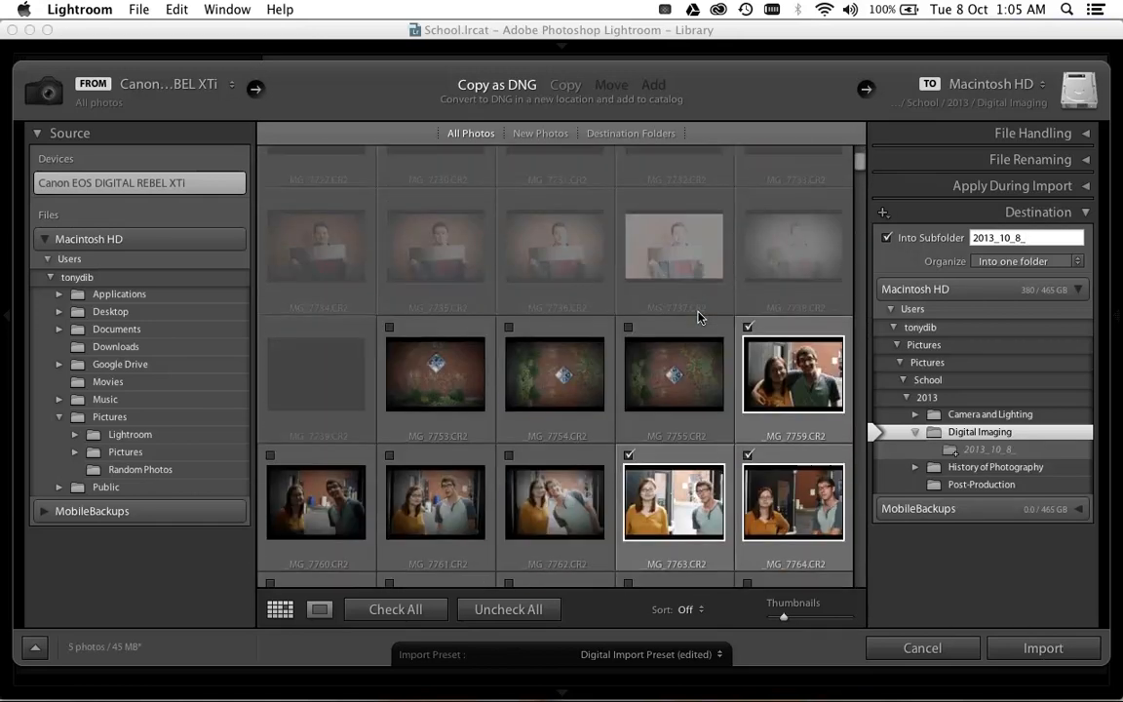
type("Random")
key("BackSpace")
key("BackSpace")
key("BackSpace")
key("BackSpace")
key("BackSpace")
key("BackSpace")
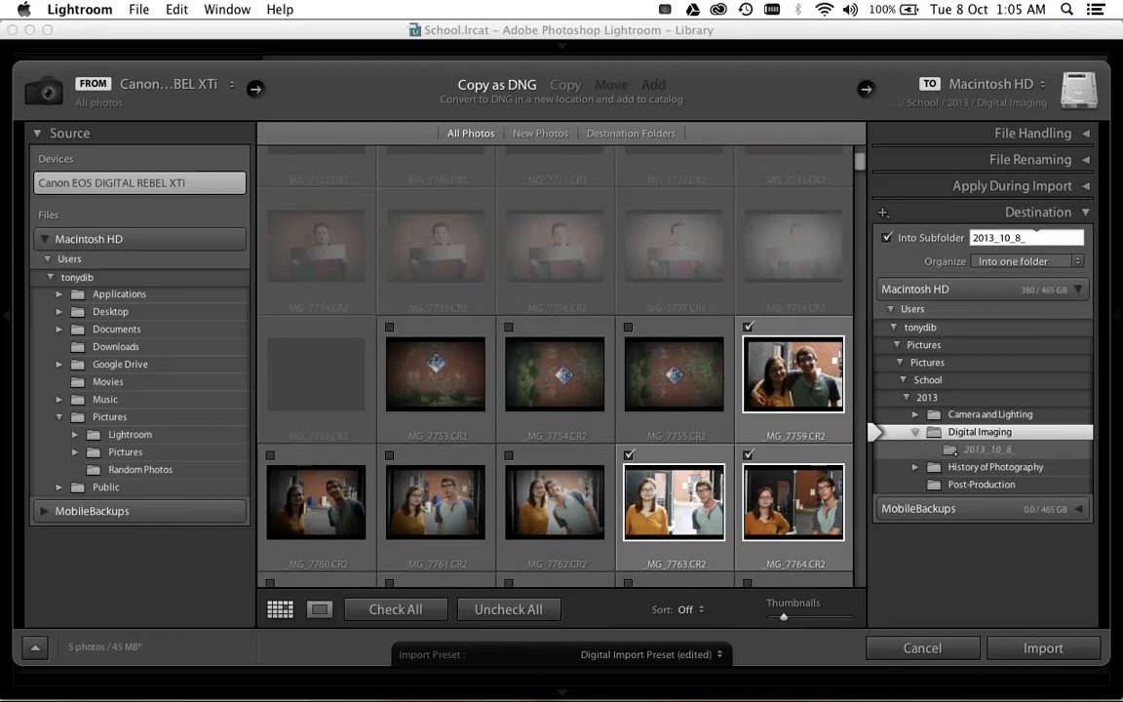
- Complete the subfolder name as 2013_10_8_workflow and import the checked photos
type("workflow")
left_click(995, 437)
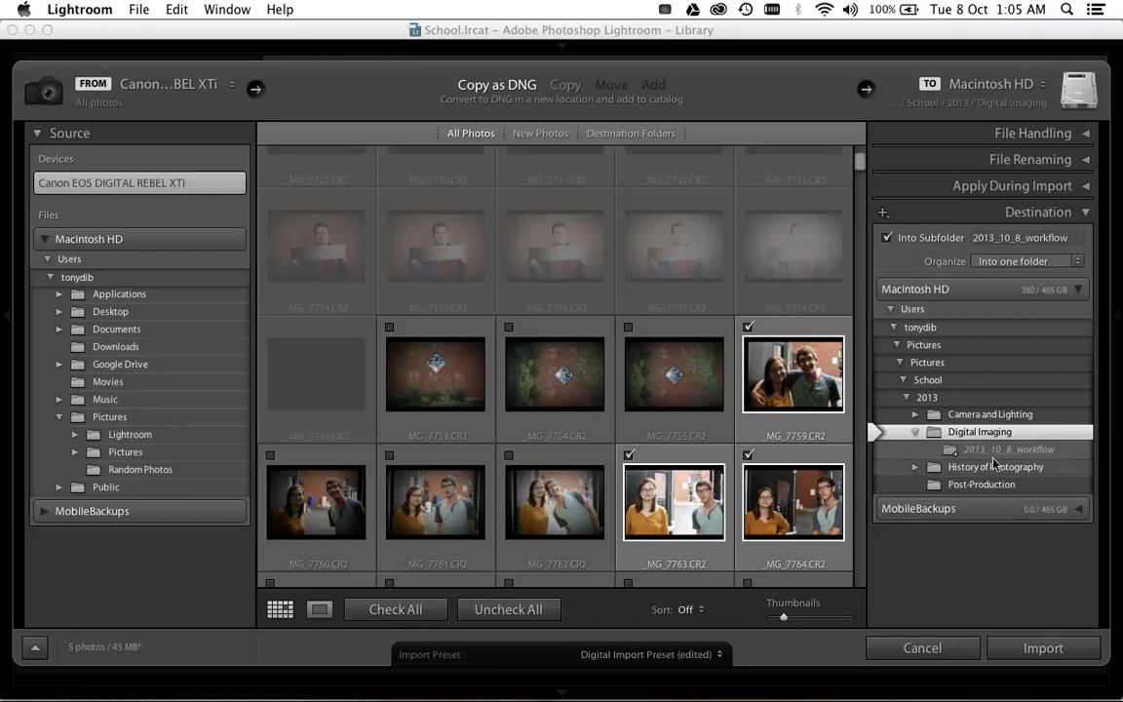
left_click(1033, 647)
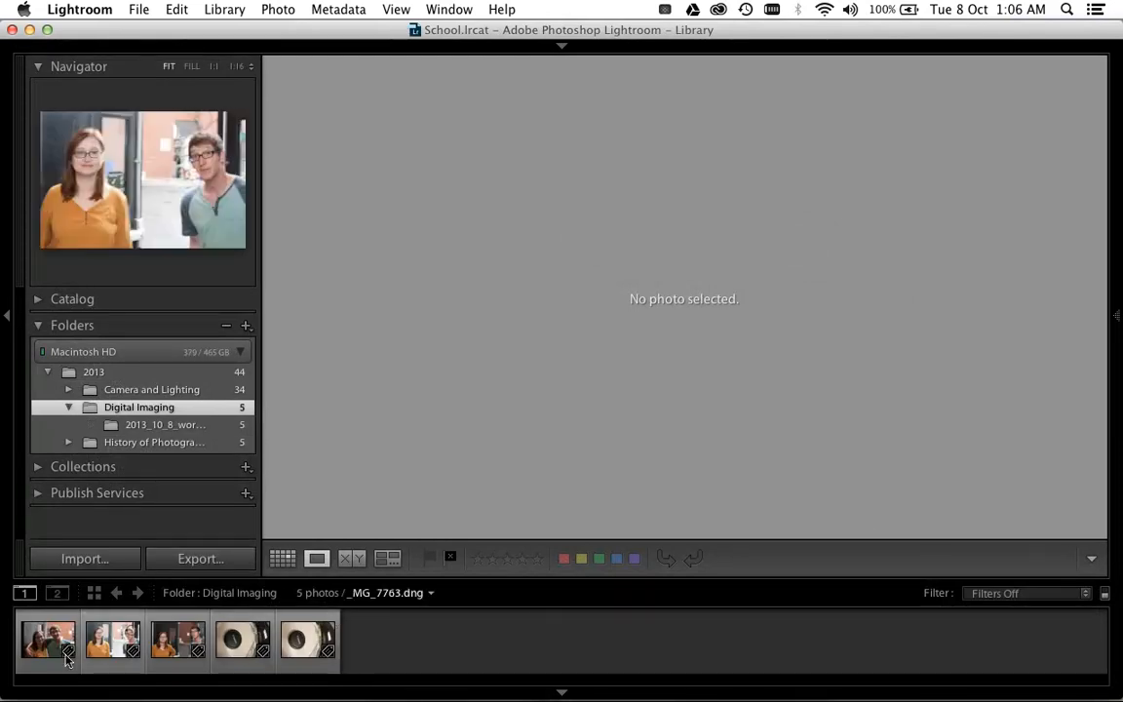
- View the first imported photo in grid and loupe views and compare it briefly with the next photo
left_click(36, 641)
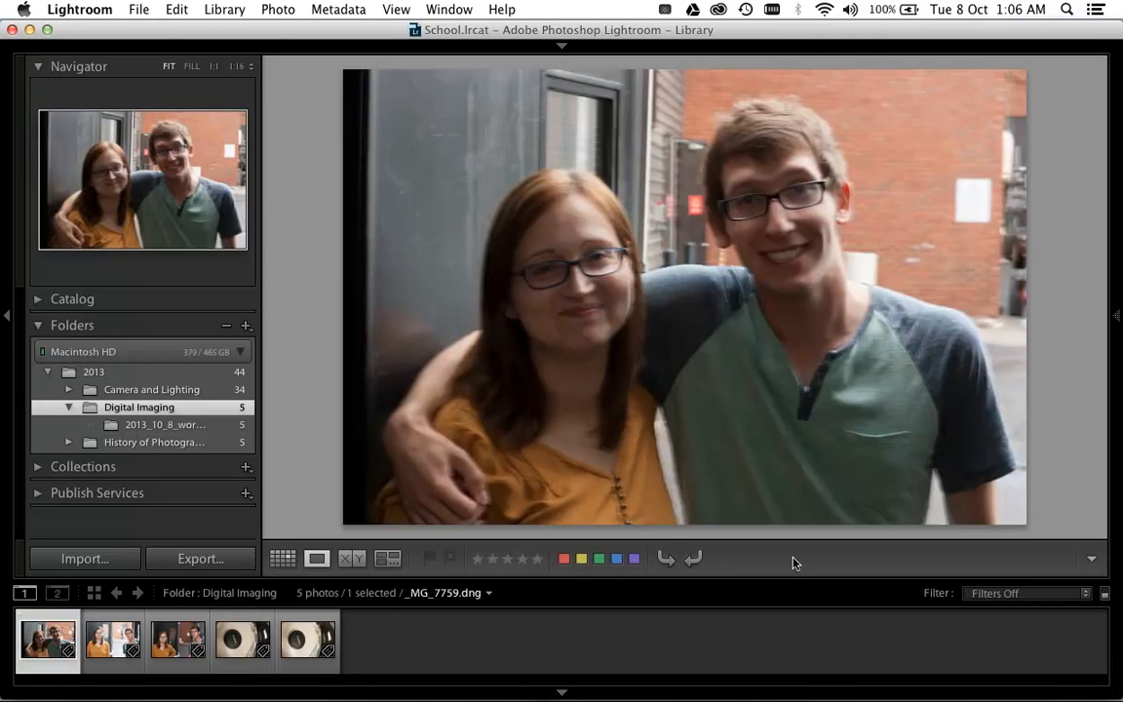
left_click(283, 558)
left_click(315, 558)
left_click(285, 559)
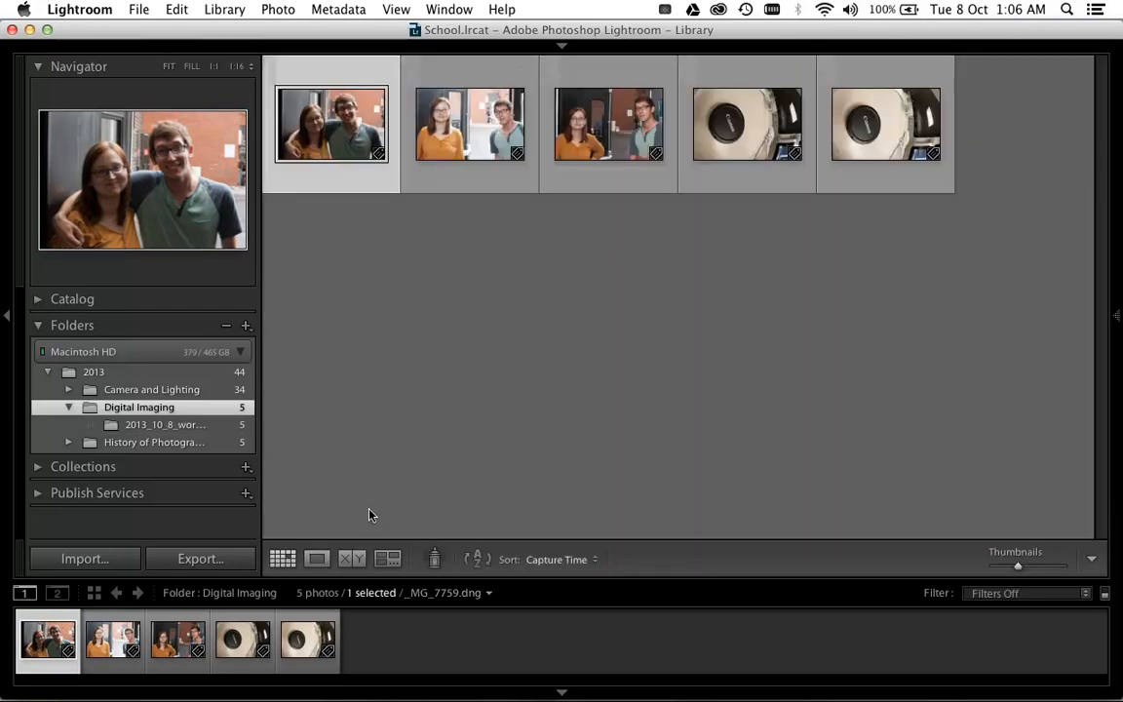
left_click(318, 560)
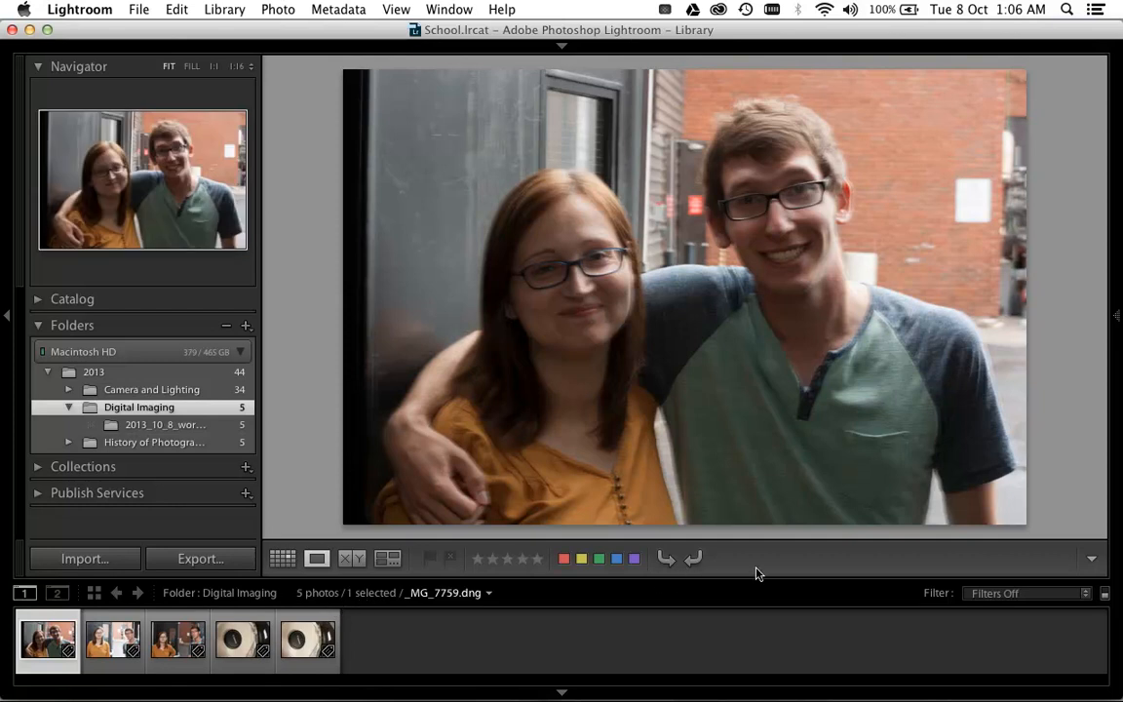
key("t")
key("t")
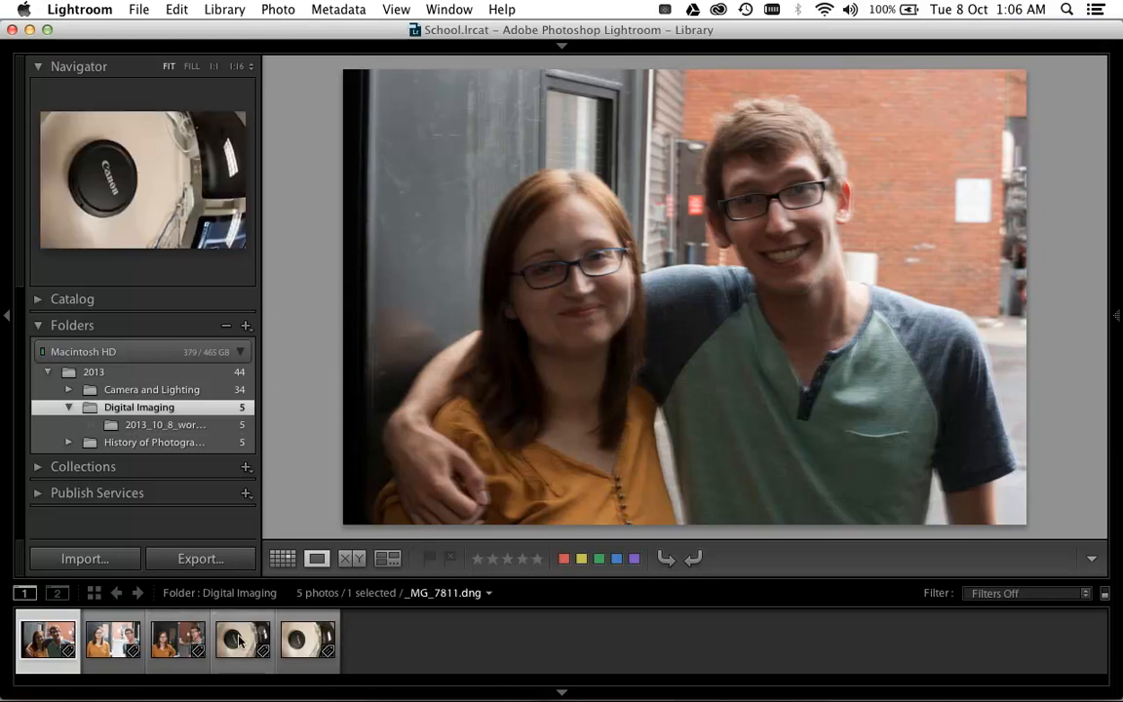
key("Right")
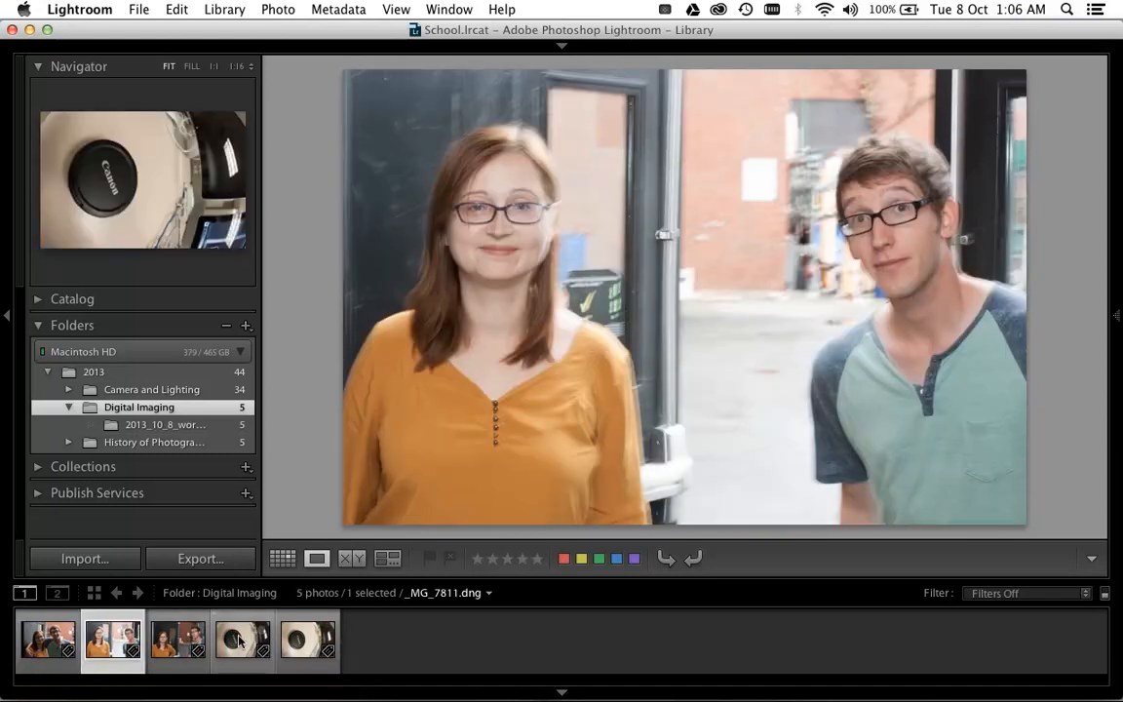
key("Left")
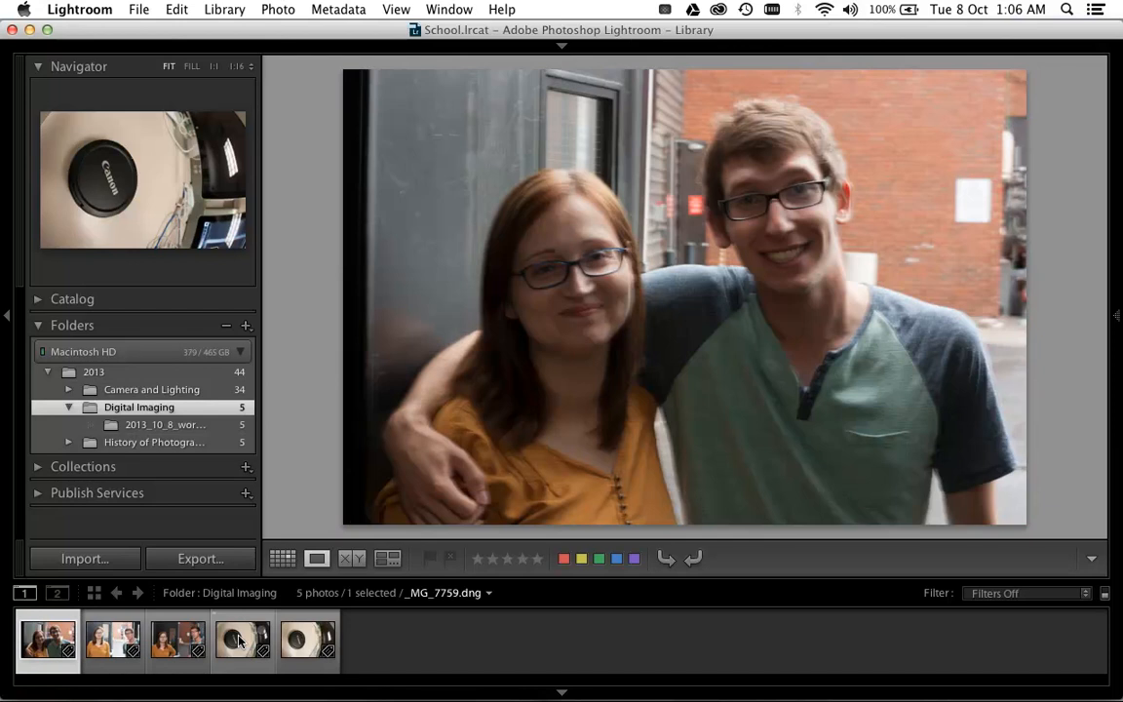
- Flag _MG_7759.dng as a pick and set _MG_7763.dng and _MG_7764.dng as rejected
left_click(429, 558)
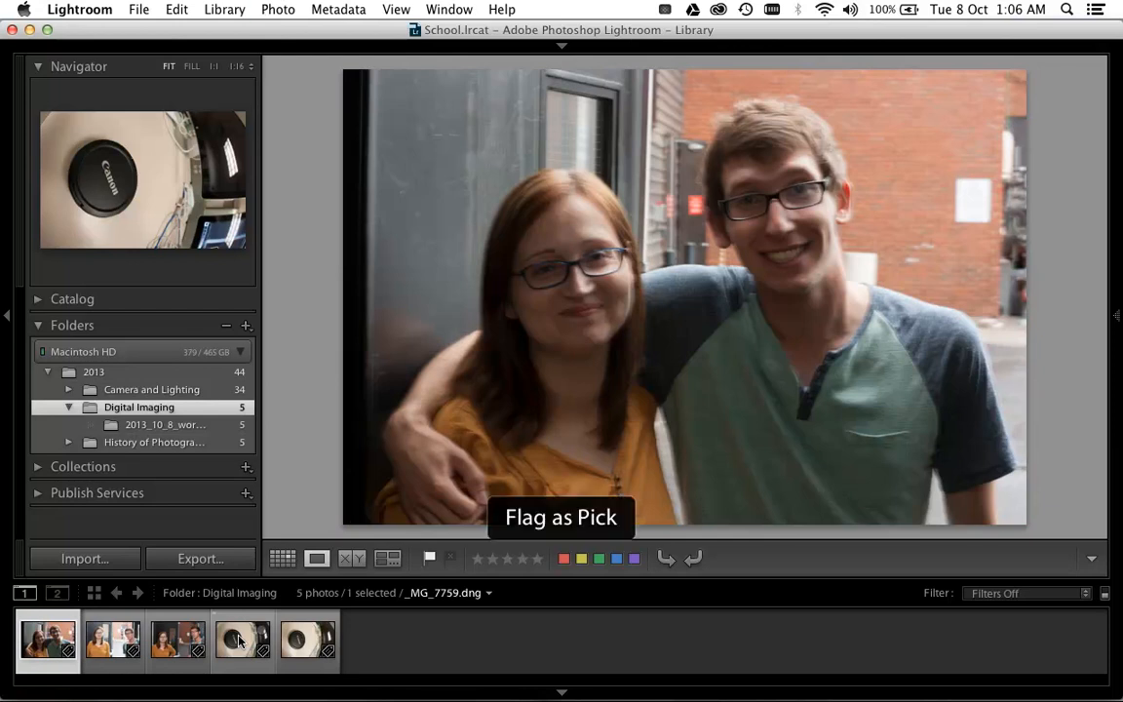
key("Right")
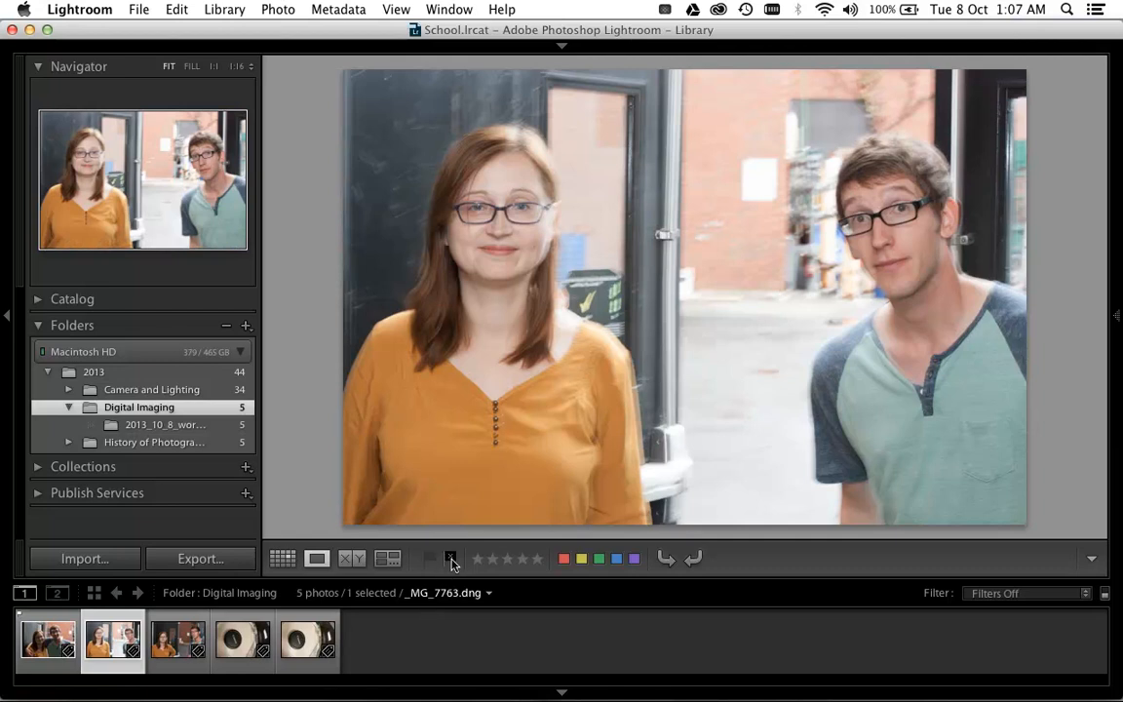
left_click(451, 561)
key("x")
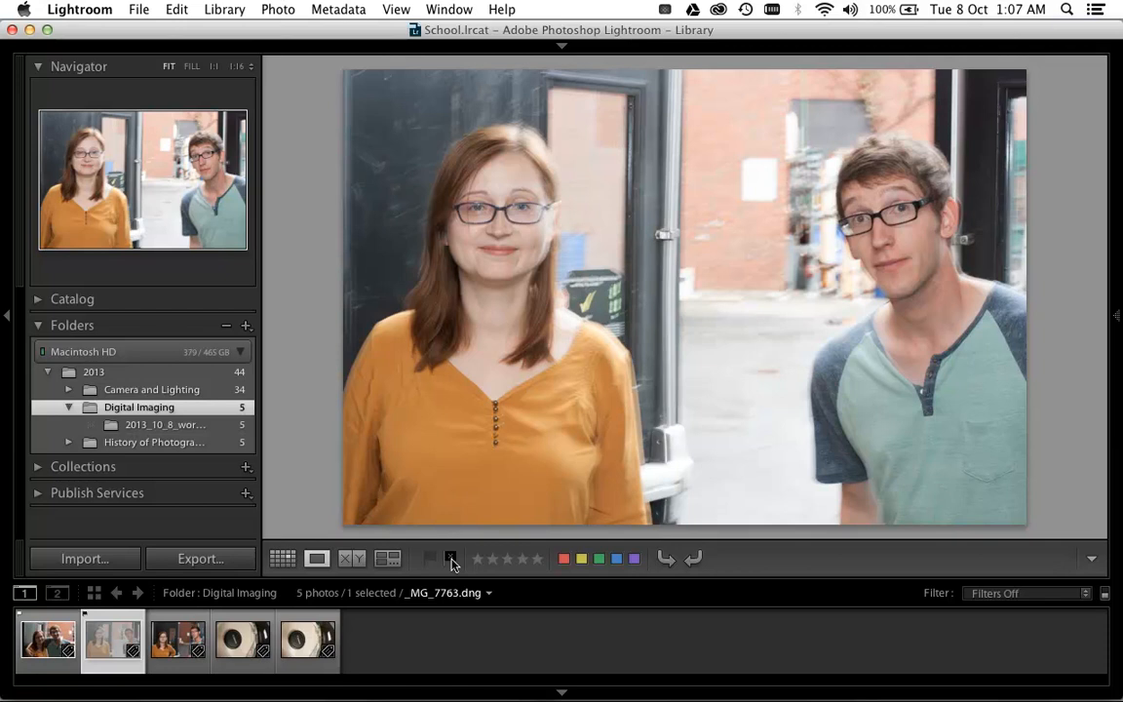
key("Right")
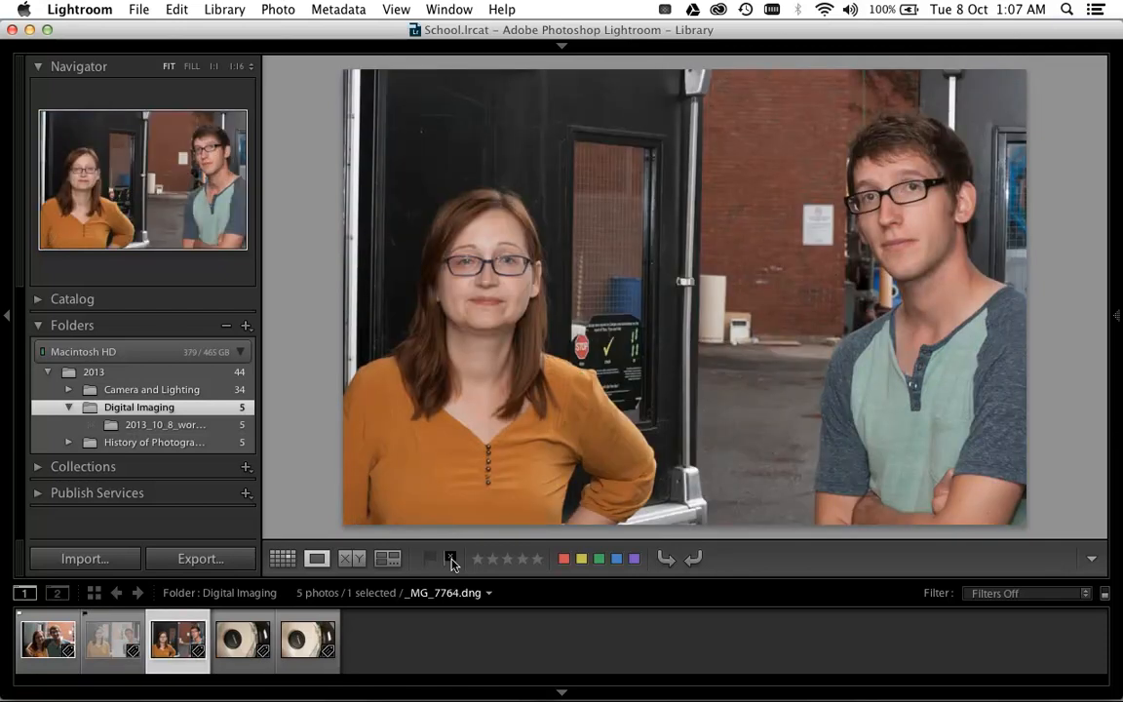
key("x")
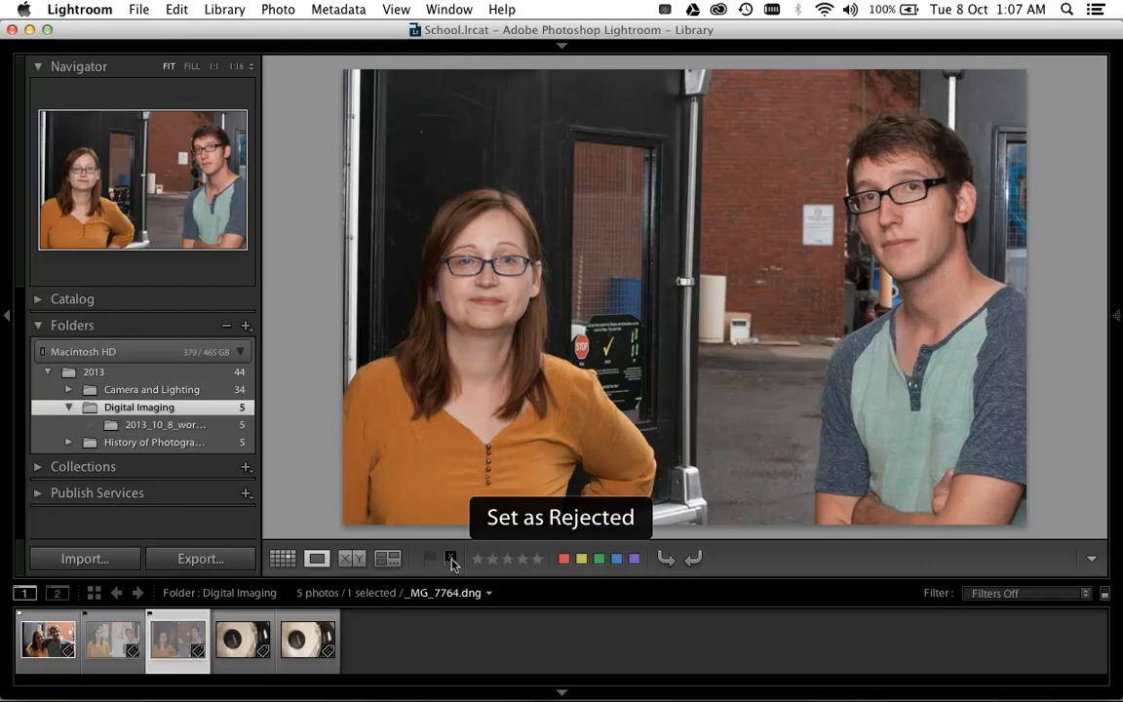
- Compare the two lens cap photos, _MG_7811.dng and _MG_7812.dng, side by side at 1:1, examining the cap's edge and Canon lettering
key("Right")
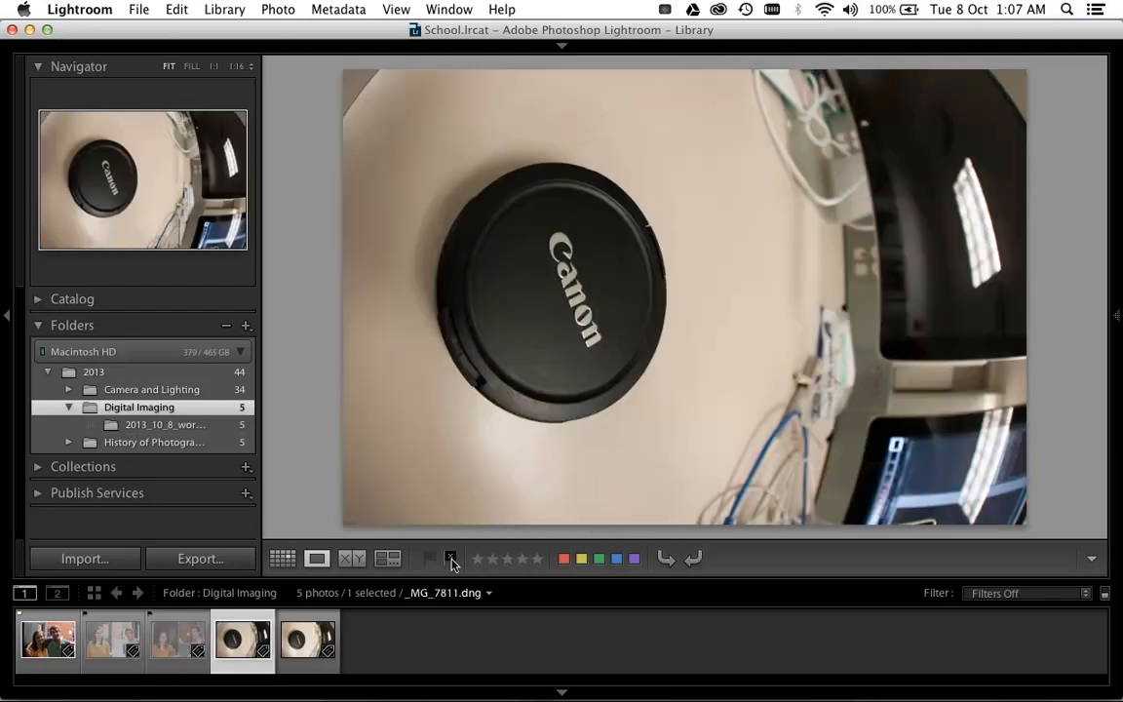
key("Right")
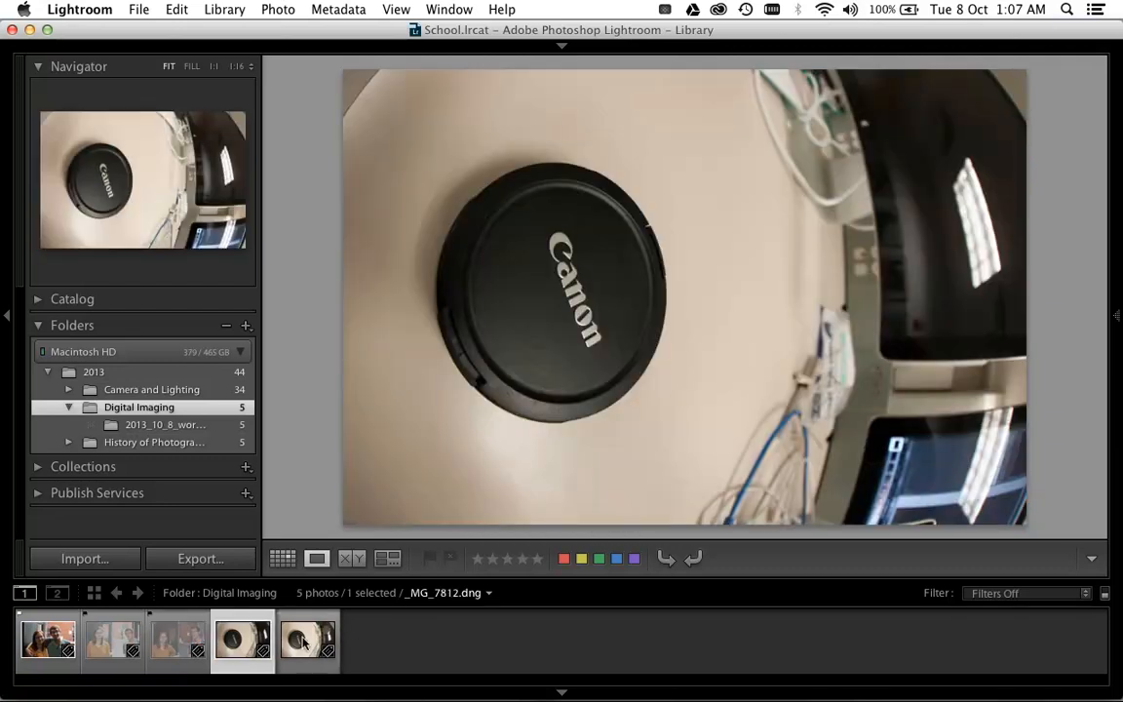
left_click(256, 649)
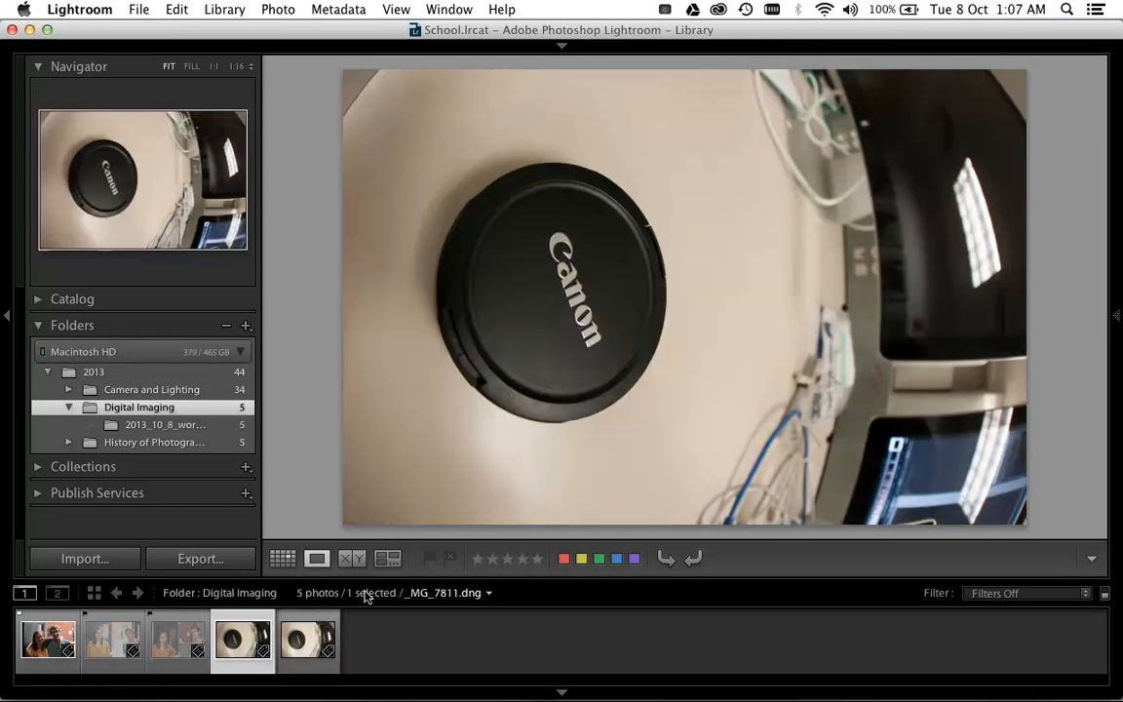
key("c")
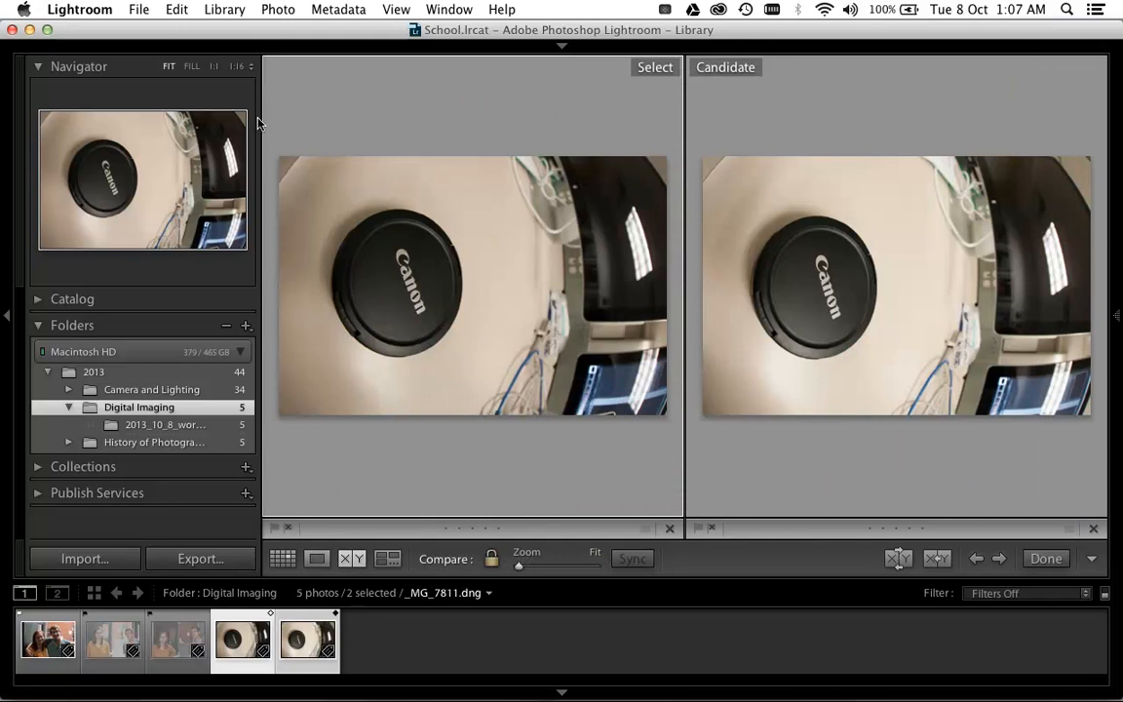
left_click(214, 67)
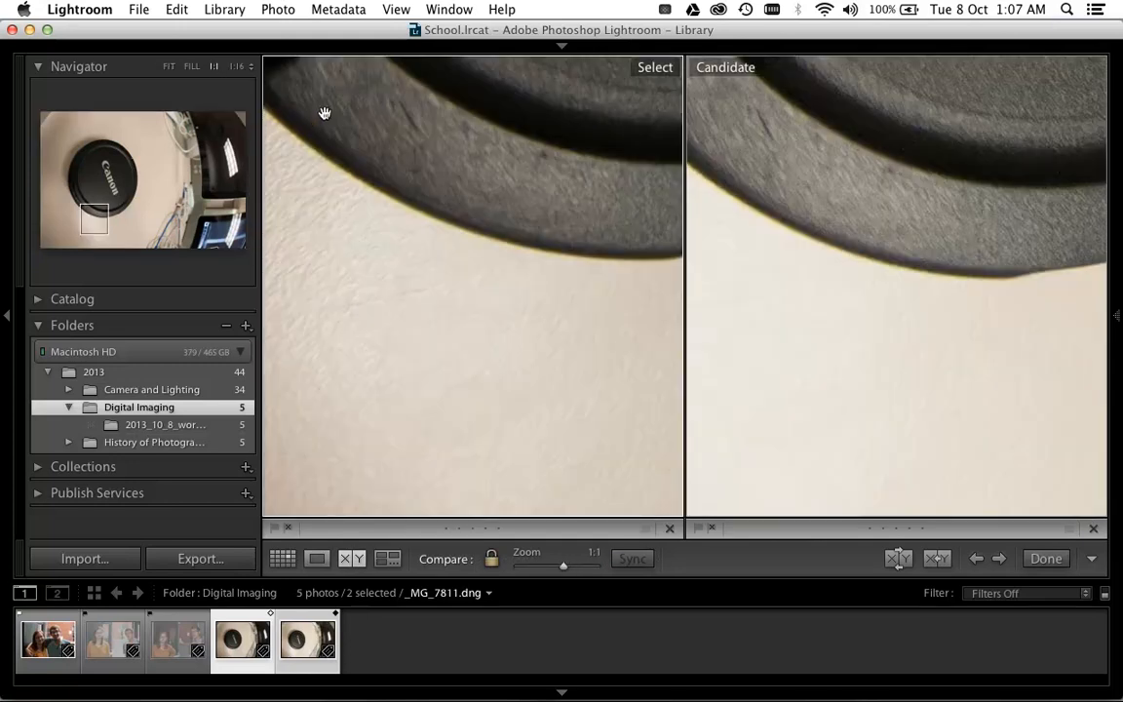
left_click_drag(484, 145, 461, 351)
right_click(559, 243)
left_click(522, 309)
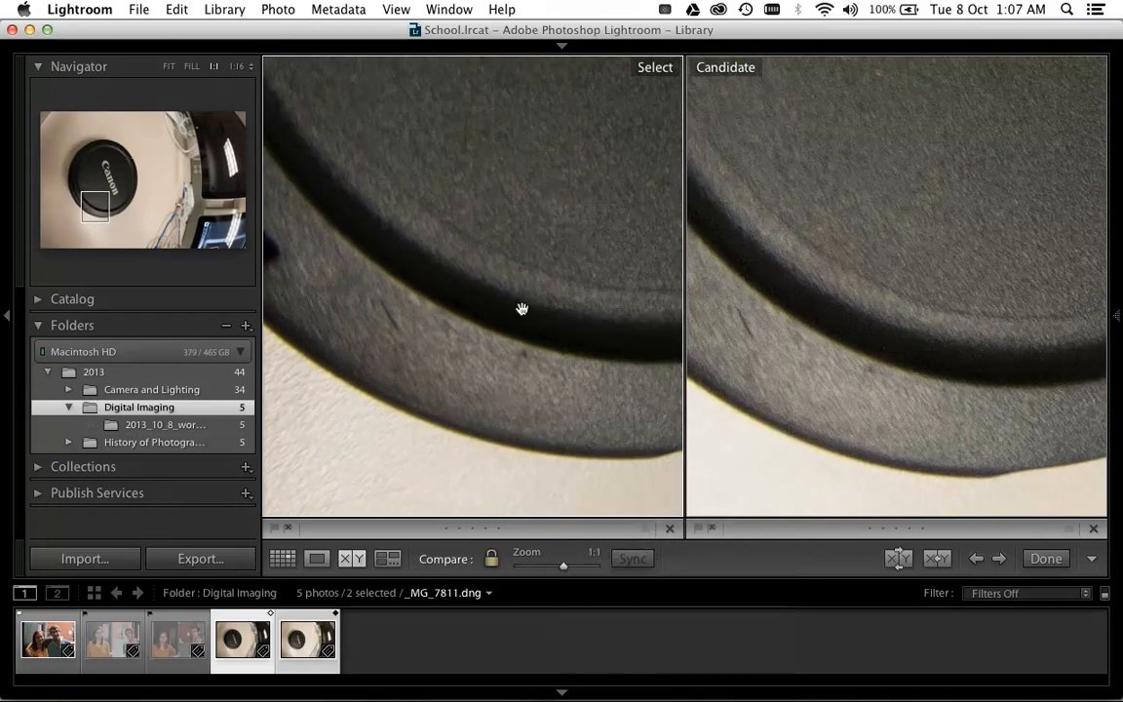
left_click_drag(549, 158, 523, 333)
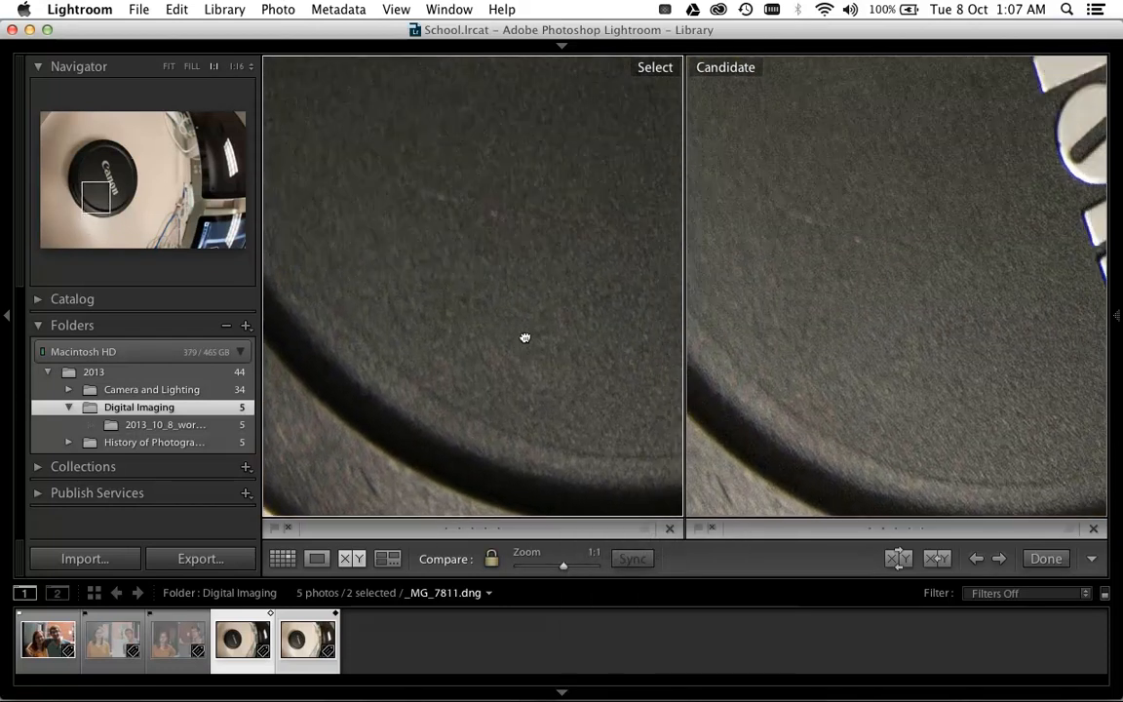
left_click_drag(562, 195, 454, 373)
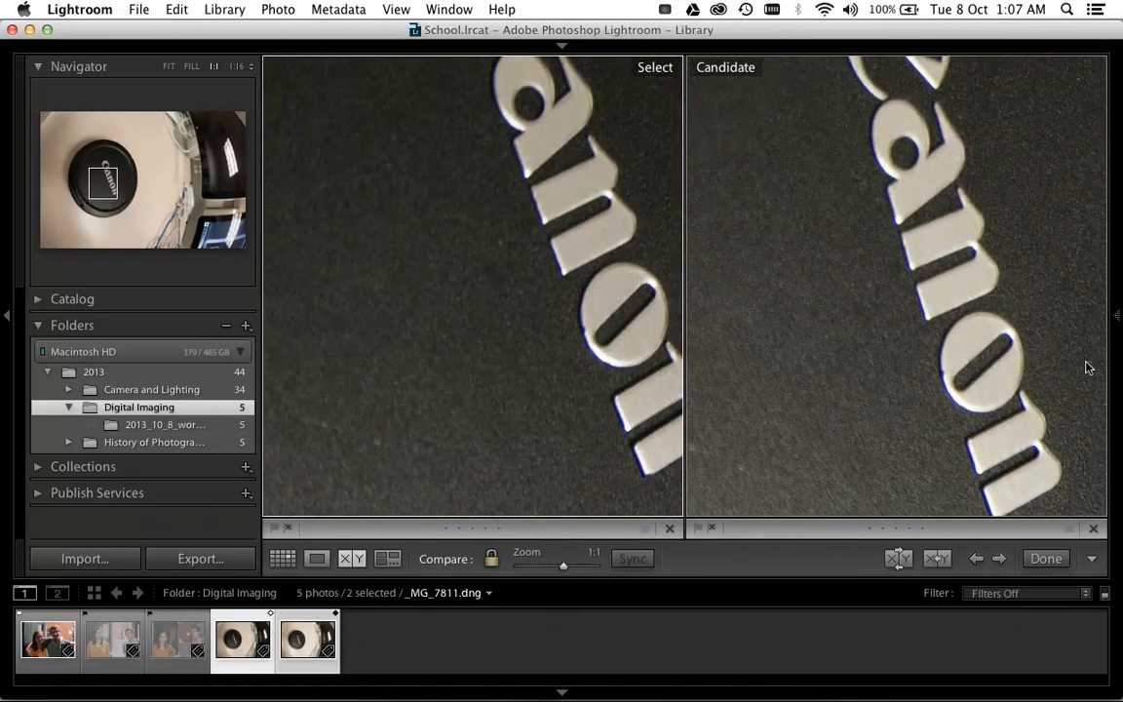
- Flag the candidate photo _MG_7812.dng as a pick and reject the select photo _MG_7811.dng
left_click(924, 305)
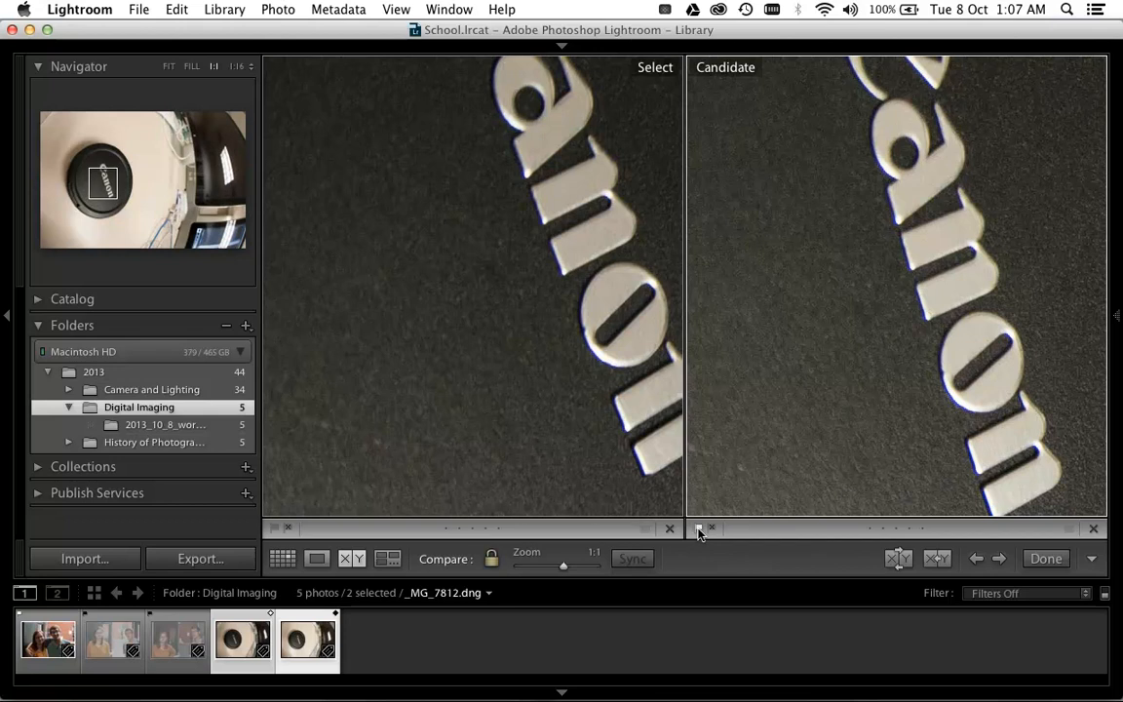
left_click(289, 527)
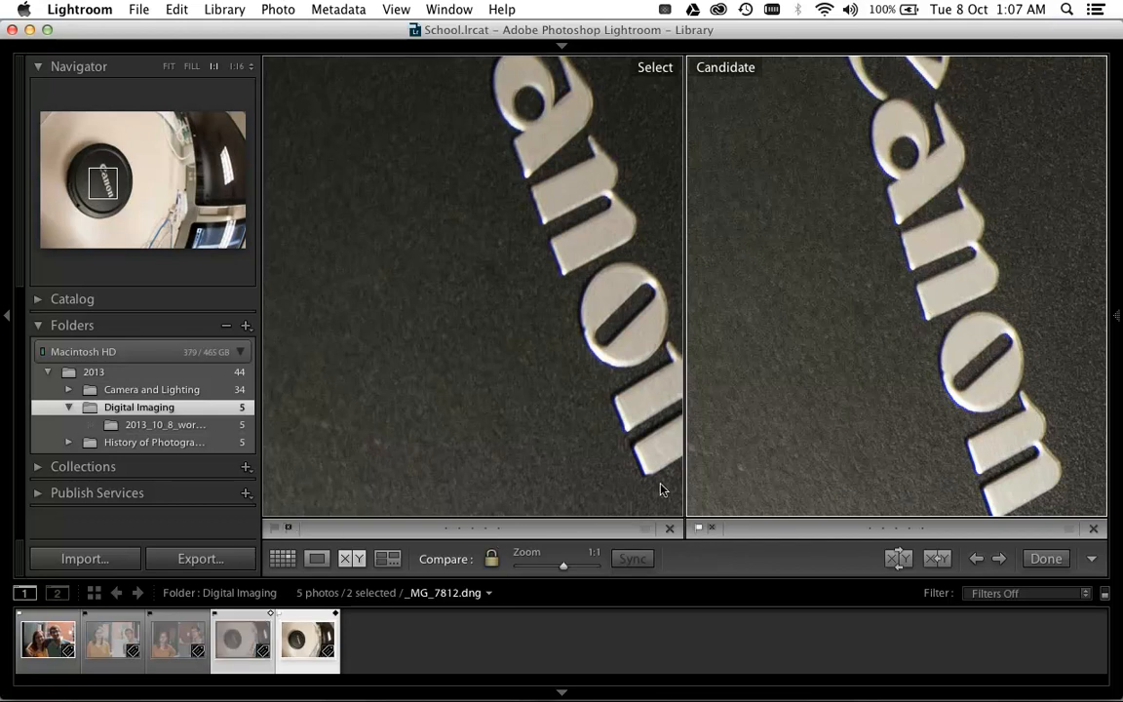
- Rate _MG_7812.dng five stars and _MG_7759.dng three stars, with the latter fitted whole in loupe view
left_click(921, 529)
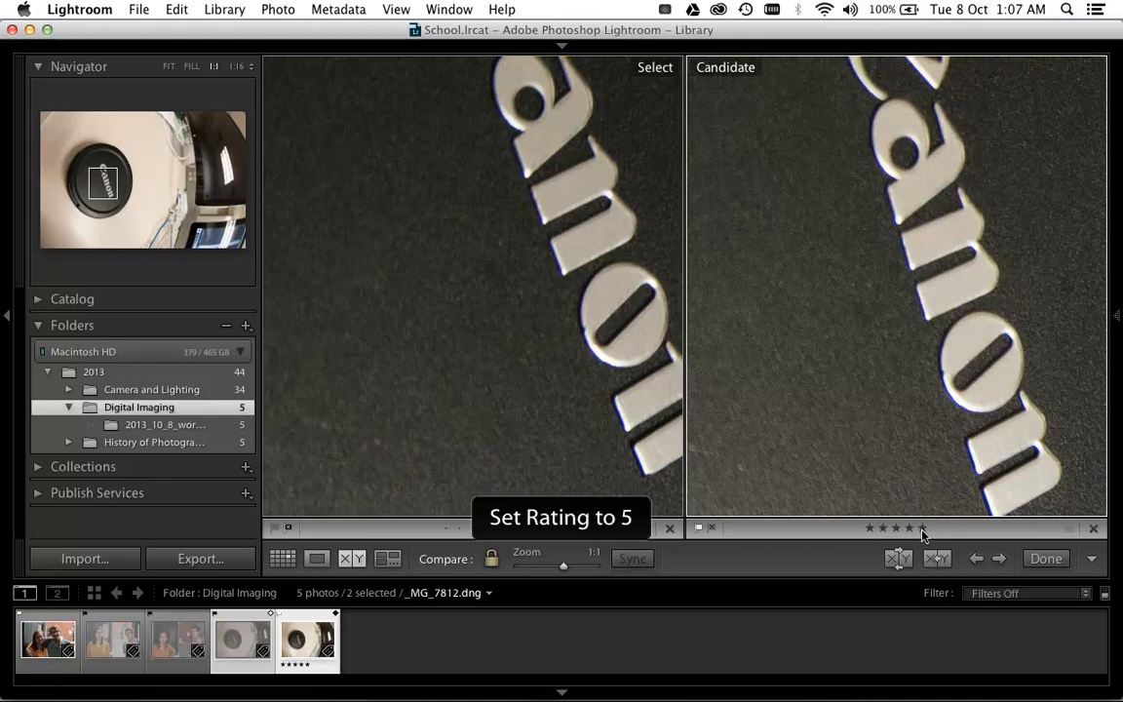
left_click(331, 563)
left_click(68, 648)
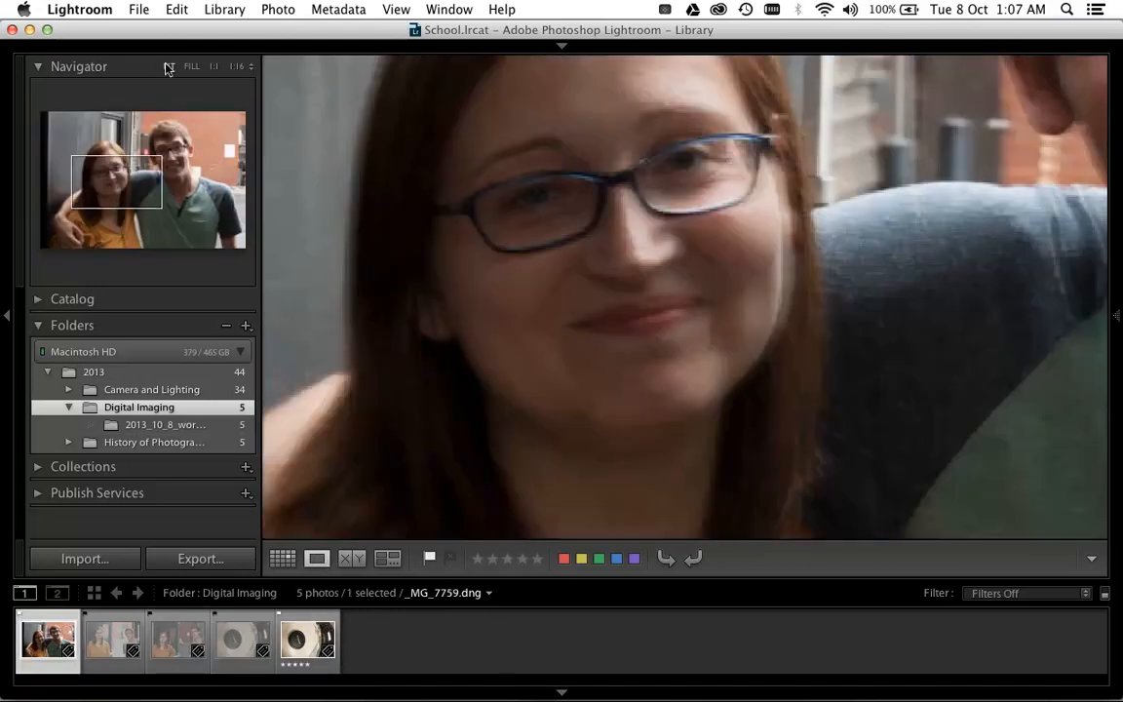
left_click(168, 66)
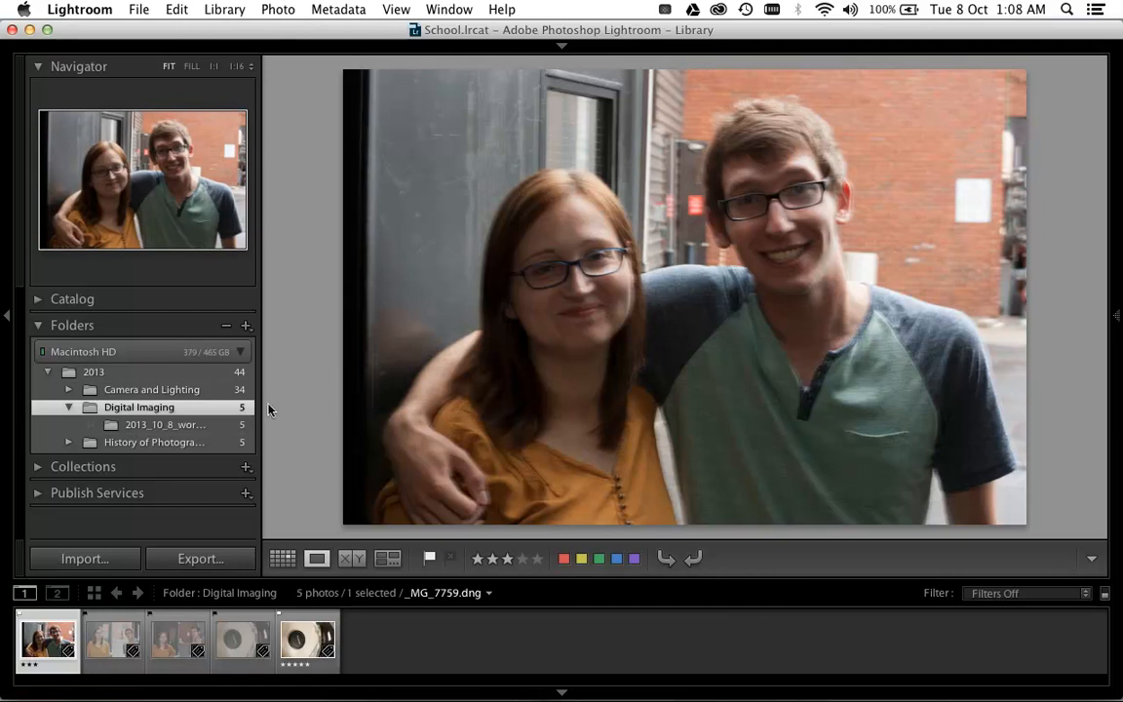
- Label _MG_7759.dng and _MG_7812.dng red and view them in the Colored Red smart collection
left_click(36, 325)
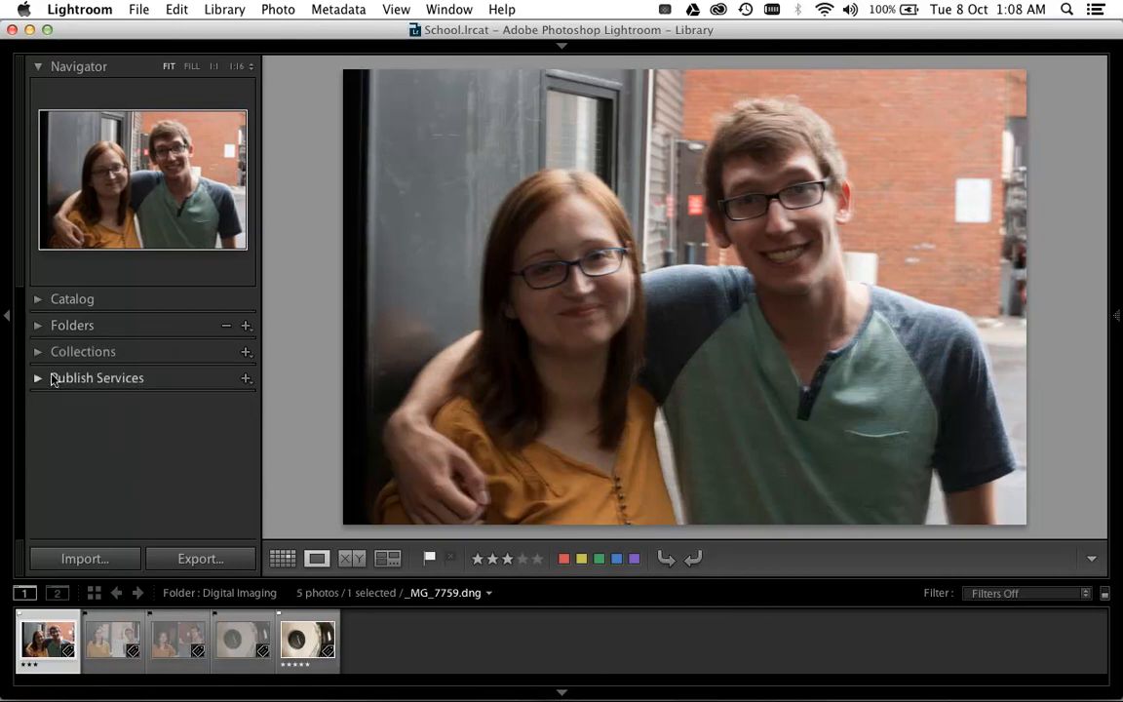
left_click(41, 351)
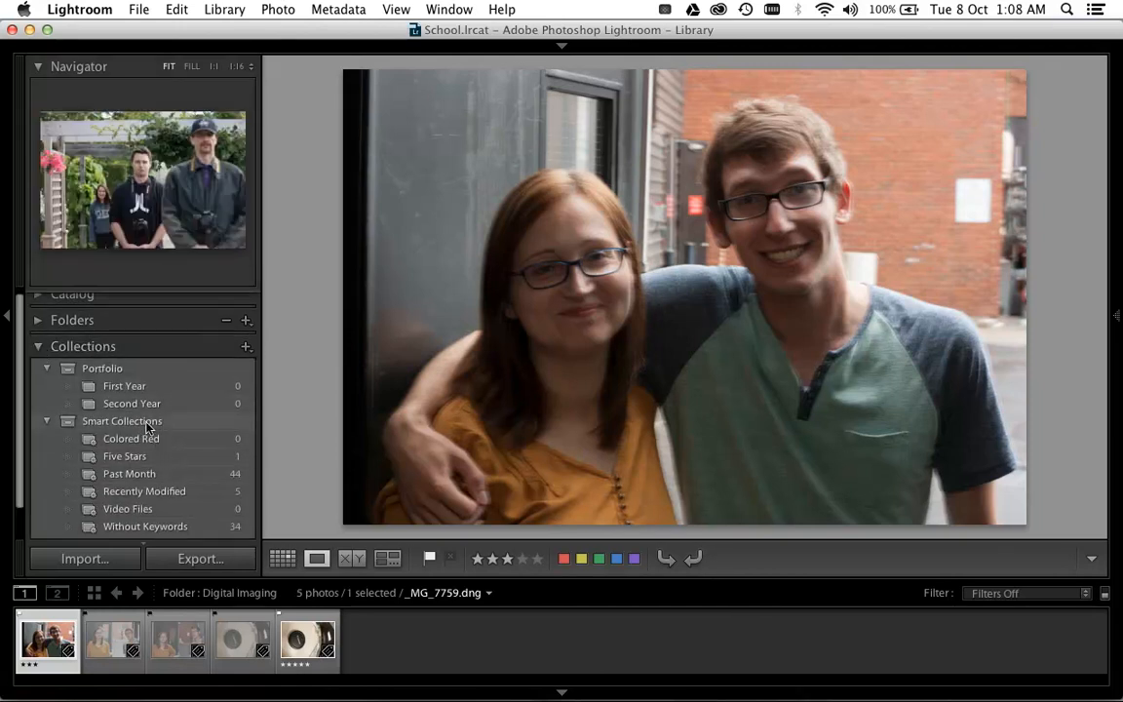
left_click(565, 559)
left_click(308, 640)
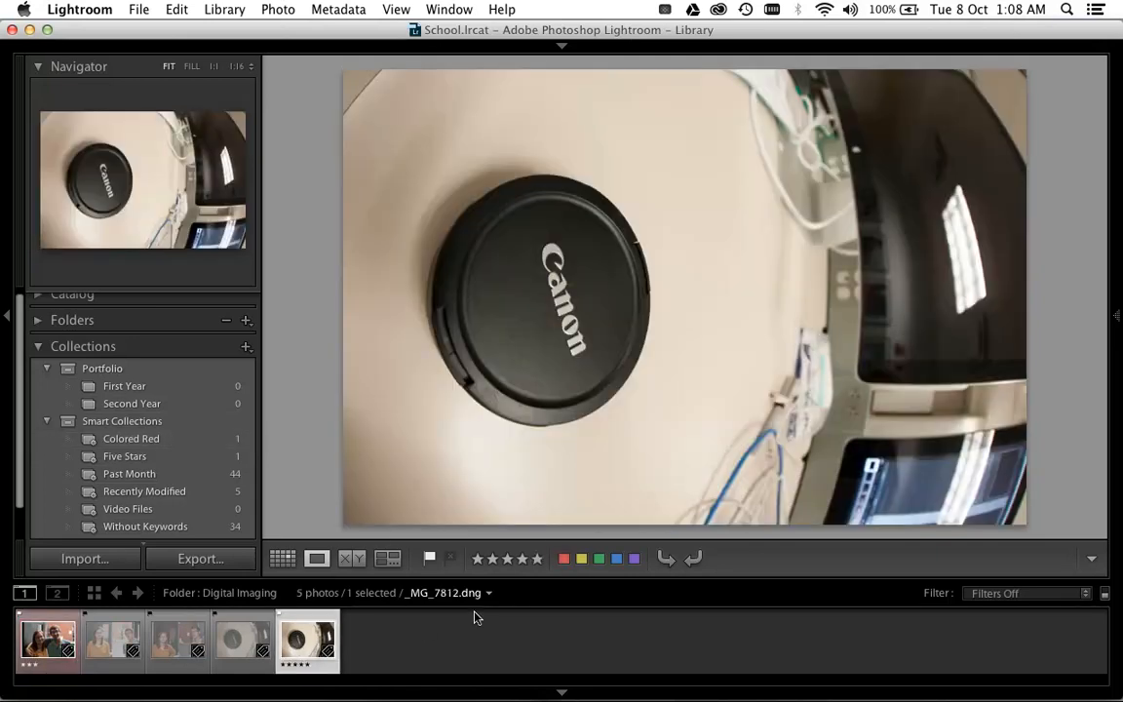
left_click(562, 559)
left_click(115, 440)
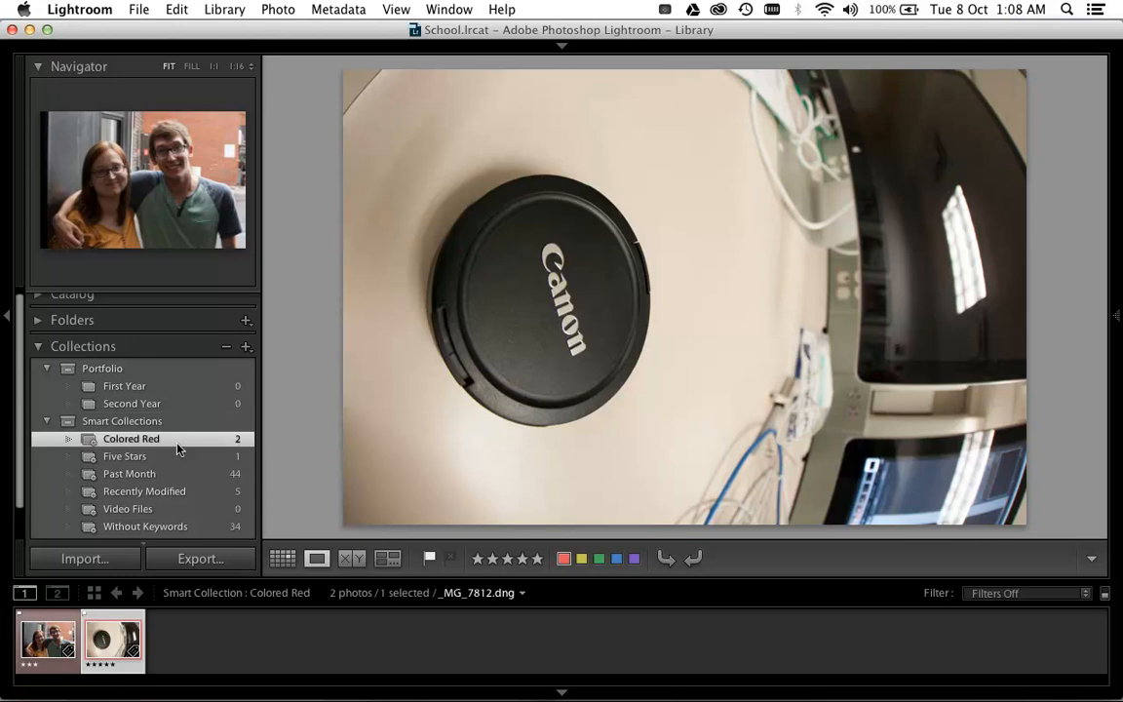
- Check the First Year portfolio collection and add _MG_7759.dng to it from the 2013_10_8_workflow folder
left_click(139, 387)
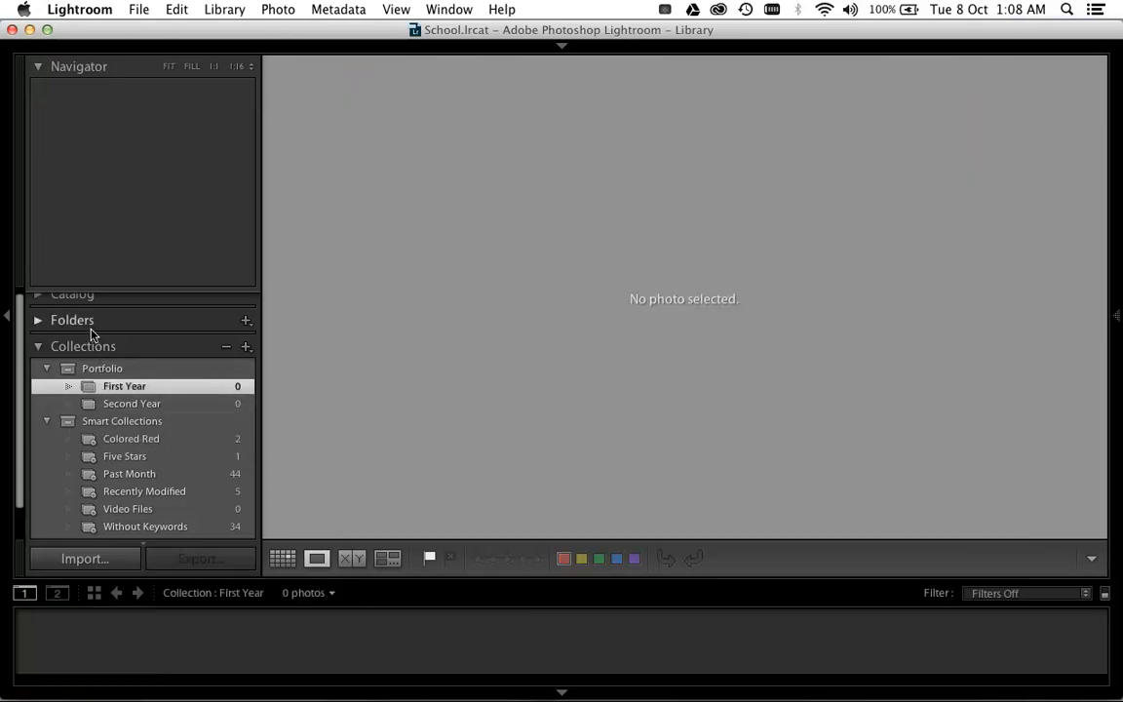
left_click(89, 327)
left_click(156, 419)
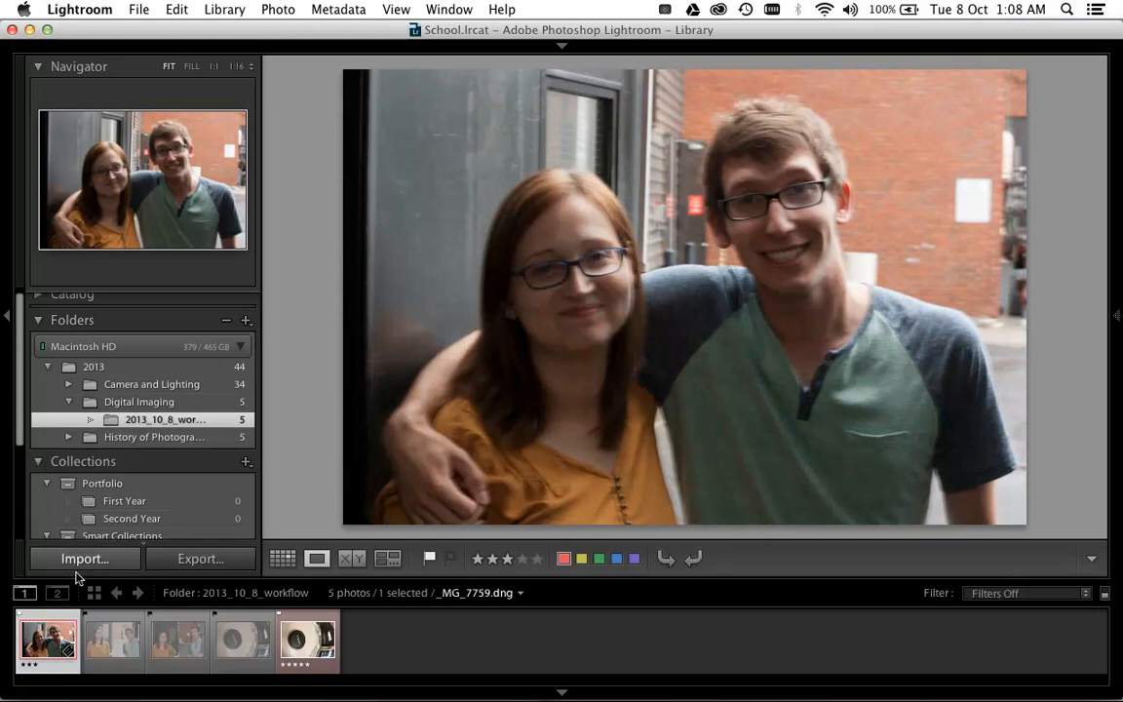
left_click_drag(54, 636, 123, 502)
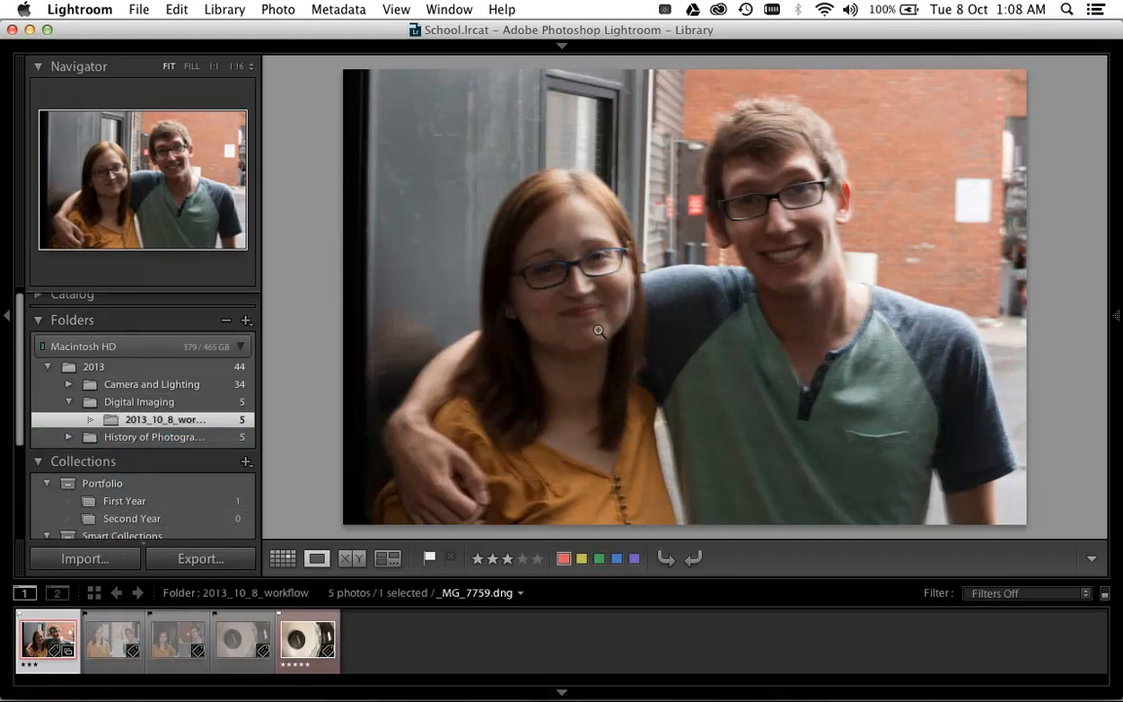